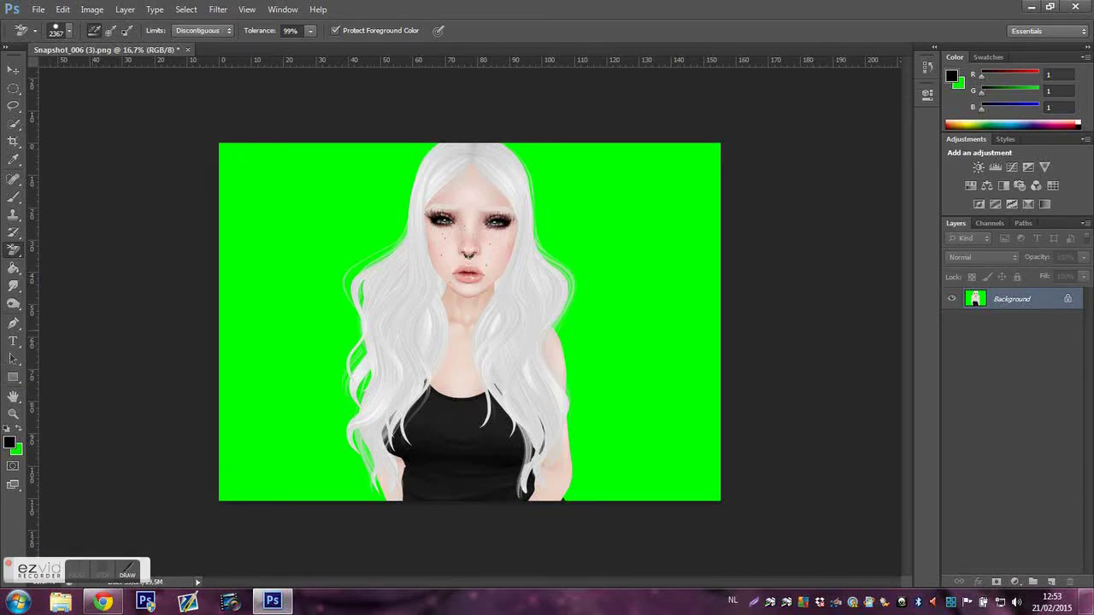
Switch to the Background Eraser Tool and raise its tolerance from 99% to 100%.
{"action": "left_click", "coordinate": [13, 250]}
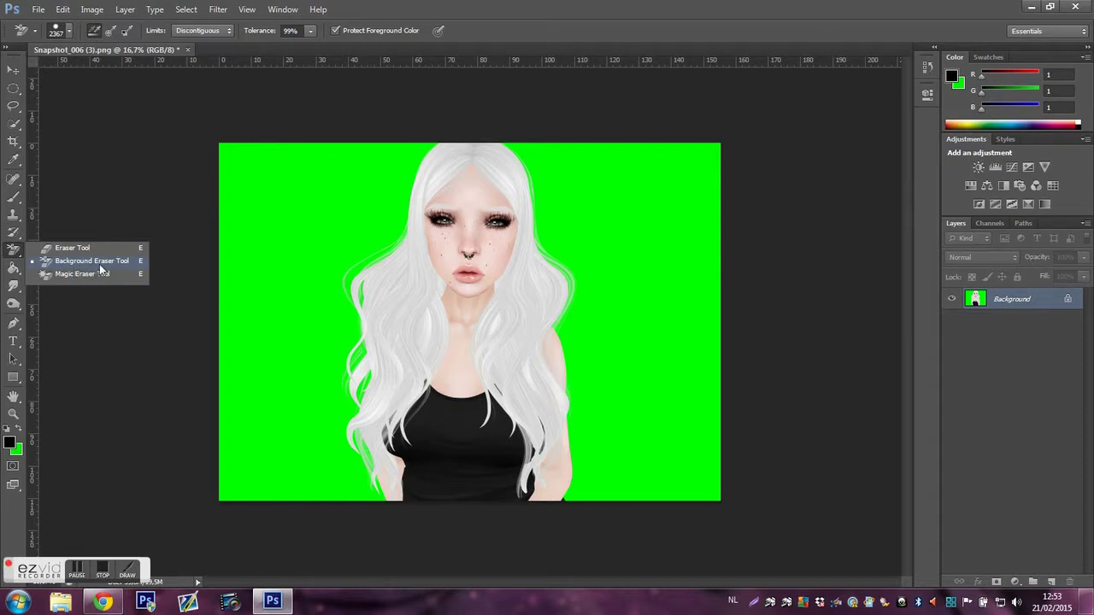
{"action": "left_click", "coordinate": [12, 261]}
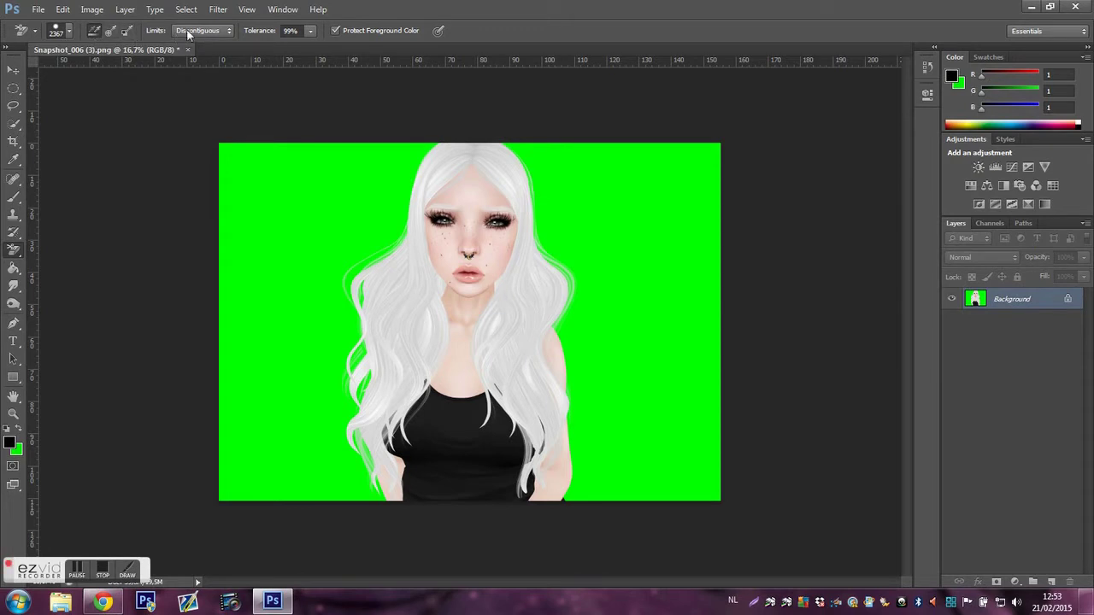
{"action": "left_click", "coordinate": [311, 31]}
{"action": "left_click_drag", "start_coordinate": [310, 47], "coordinate": [322, 45]}
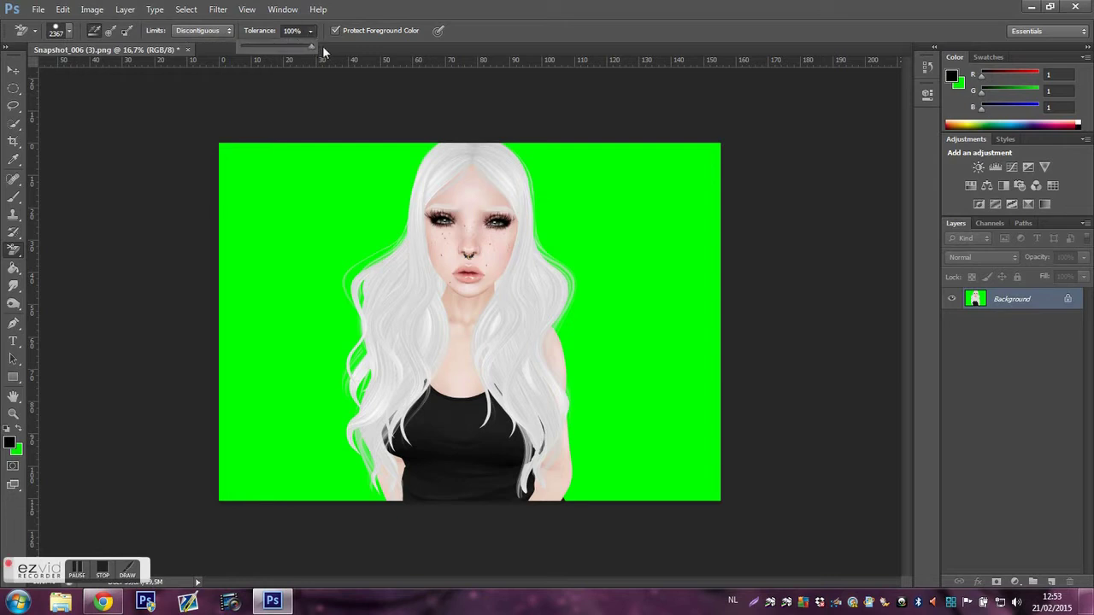
{"action": "left_click", "coordinate": [311, 34]}
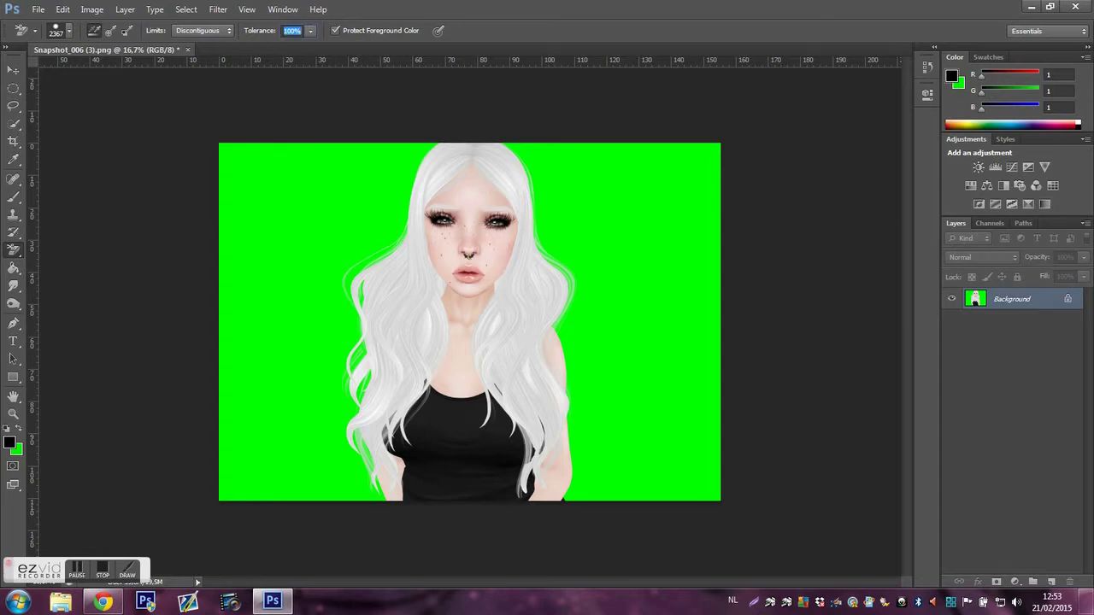
Erase the green in the upper-left, lower-left, lower-right and upper-right areas around the figure.
{"action": "left_click", "coordinate": [320, 171]}
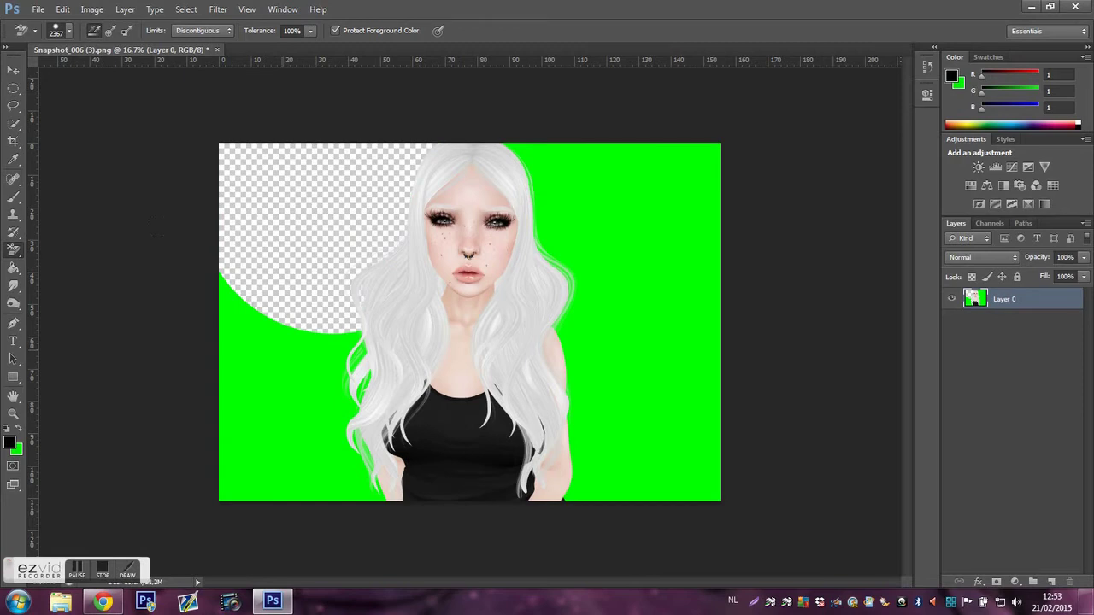
{"action": "left_click", "coordinate": [294, 321]}
{"action": "left_click", "coordinate": [300, 376]}
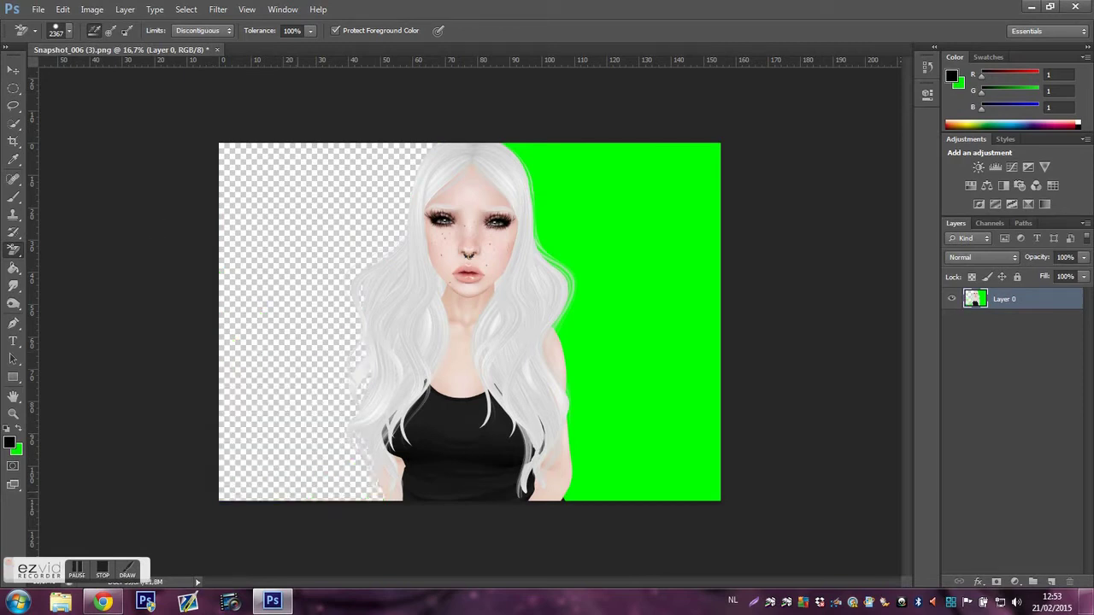
{"action": "left_click", "coordinate": [641, 500]}
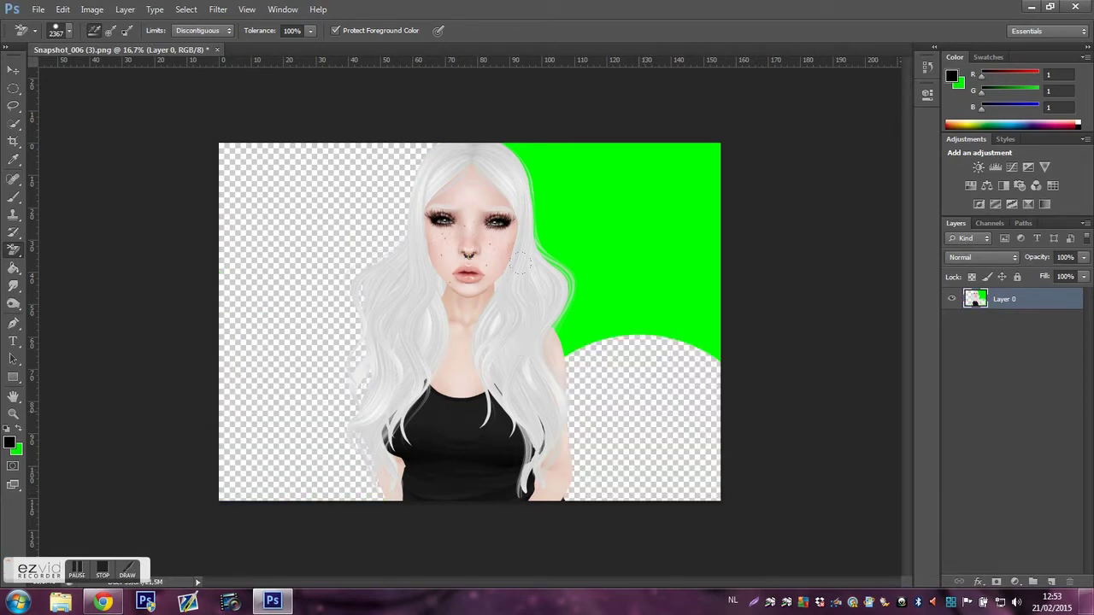
{"action": "left_click", "coordinate": [631, 329]}
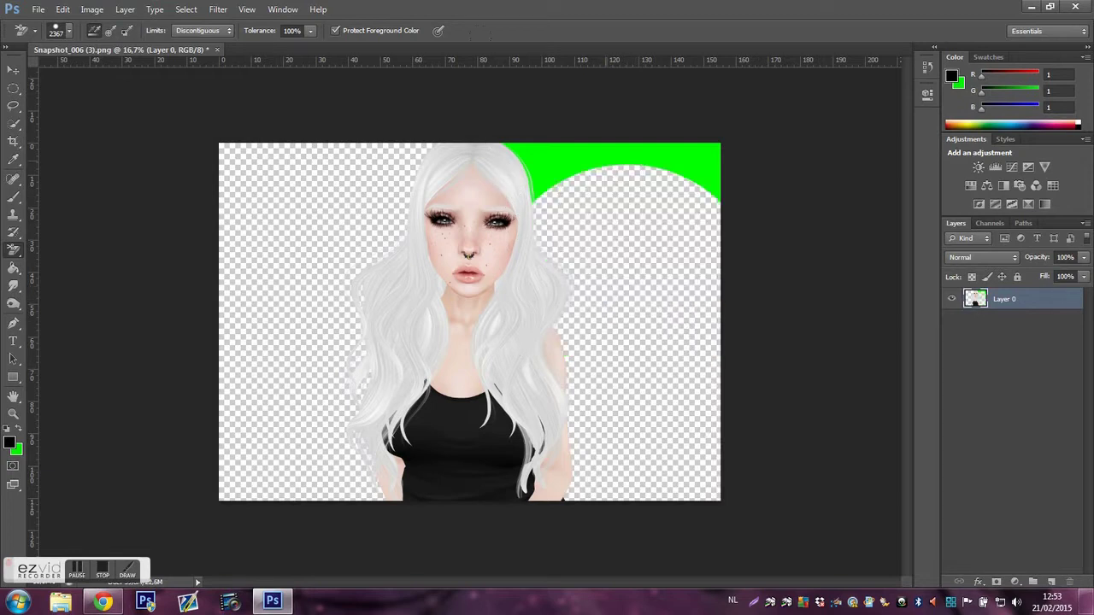
{"action": "left_click", "coordinate": [616, 156]}
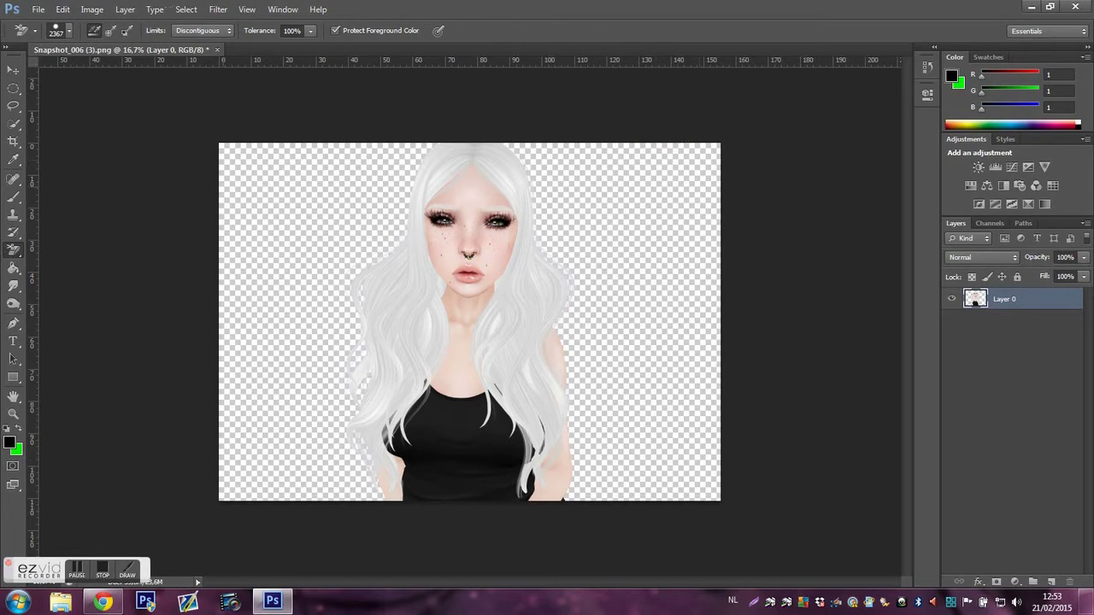
Duplicate Layer 0 as 'Layer 0 copy'.
{"action": "right_click", "coordinate": [1003, 301]}
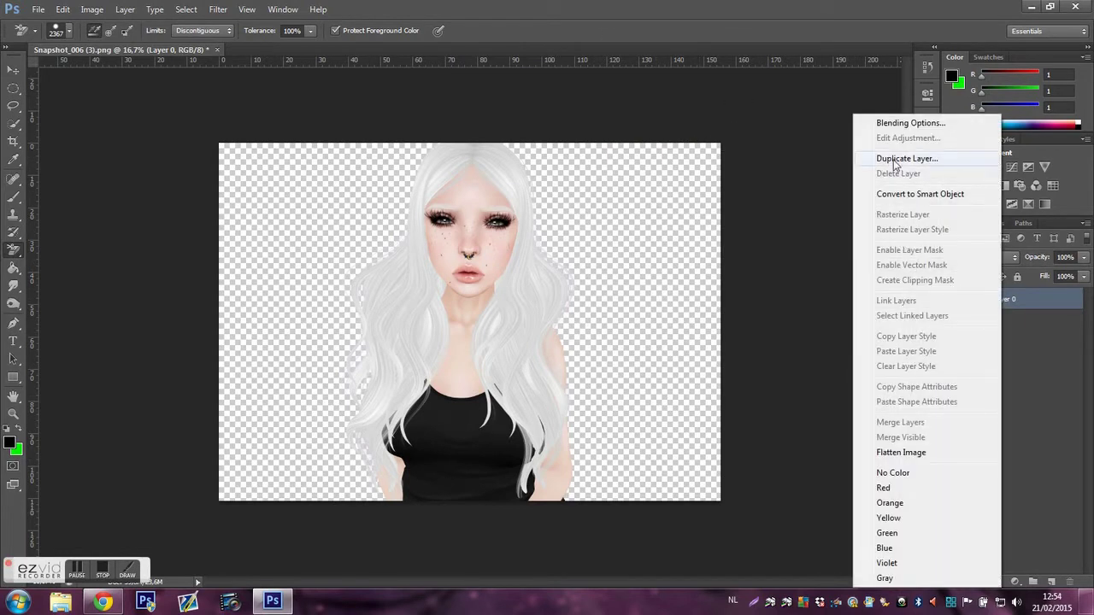
{"action": "left_click", "coordinate": [892, 158]}
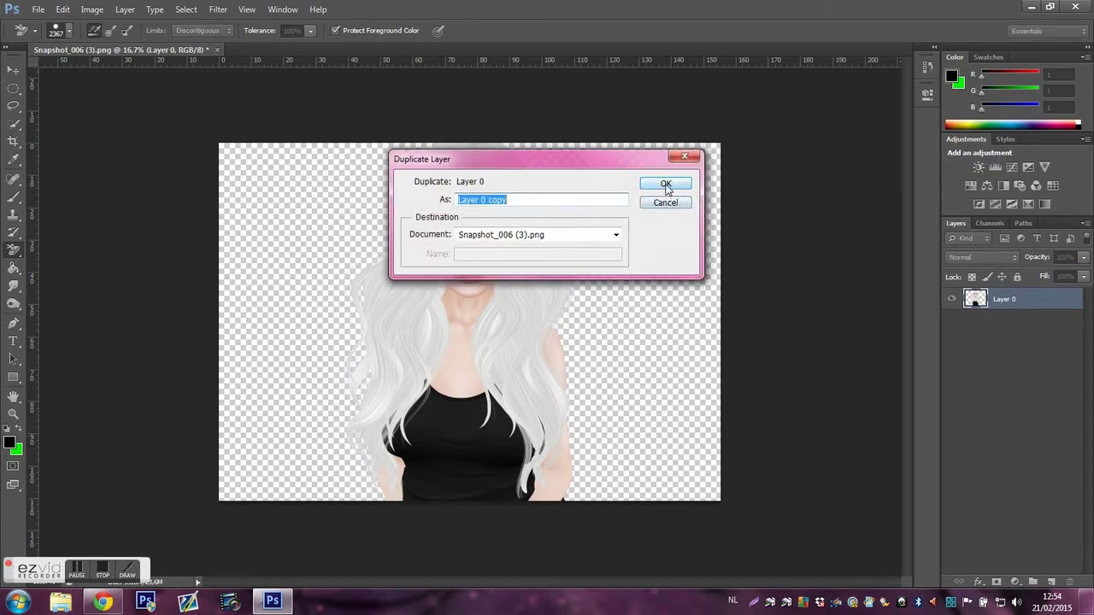
{"action": "left_click", "coordinate": [659, 184]}
Select Layer 0 together with Layer 0 copy and merge them into one layer.
{"action": "left_click", "coordinate": [991, 322], "text": "shift"}
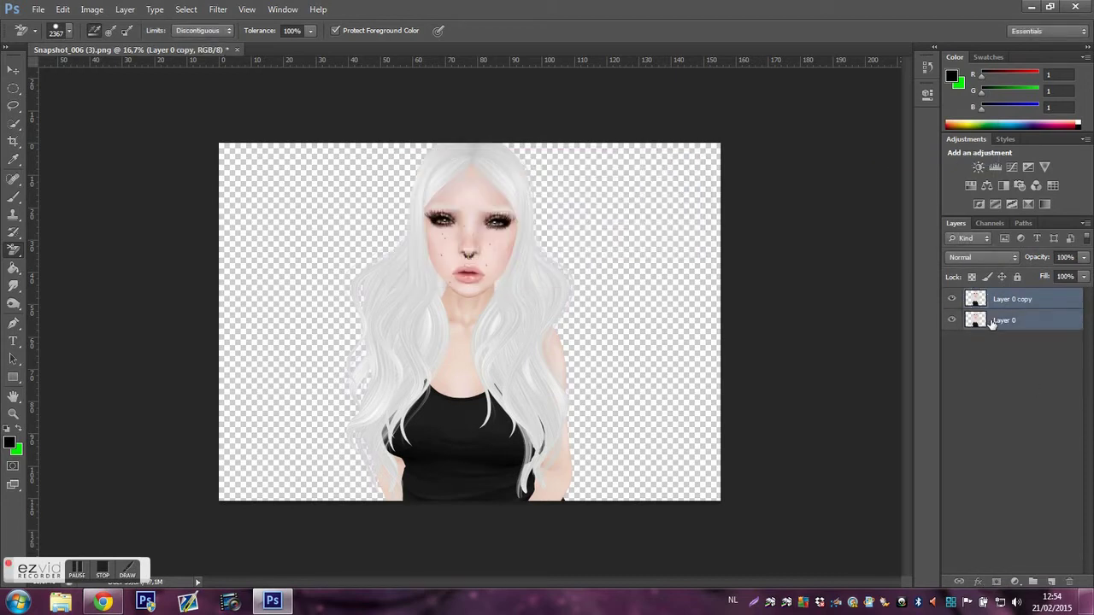
{"action": "right_click", "coordinate": [991, 321]}
{"action": "left_click", "coordinate": [923, 423]}
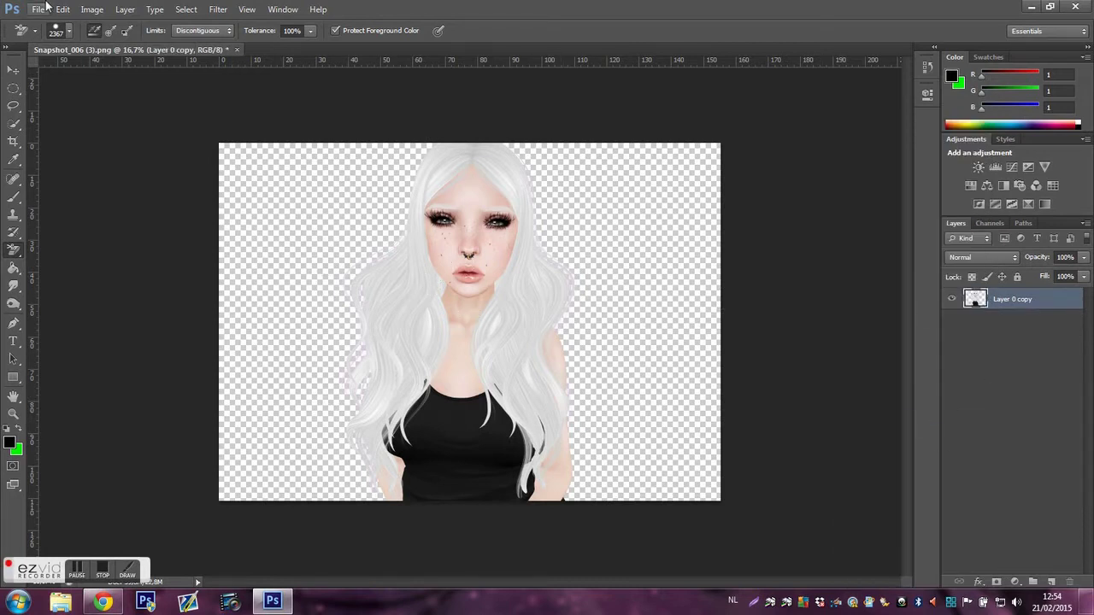
Open photo-background-miniature.jpg from the picssss Backgrounds folder, dismissing the Office update prompt.
{"action": "left_click", "coordinate": [39, 9]}
{"action": "left_click", "coordinate": [58, 39]}
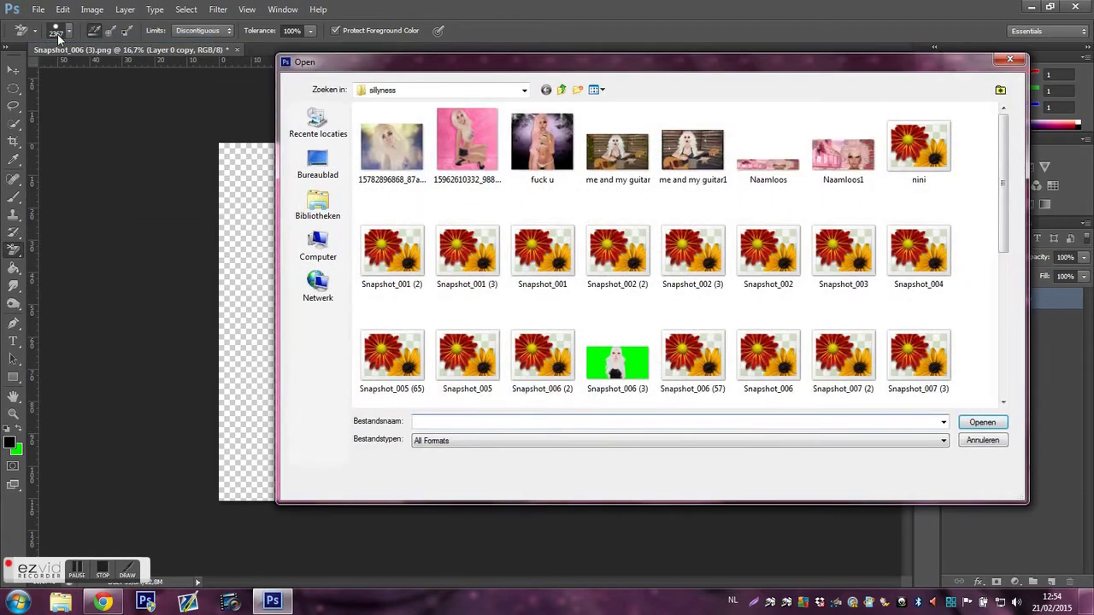
{"action": "left_click", "coordinate": [560, 90]}
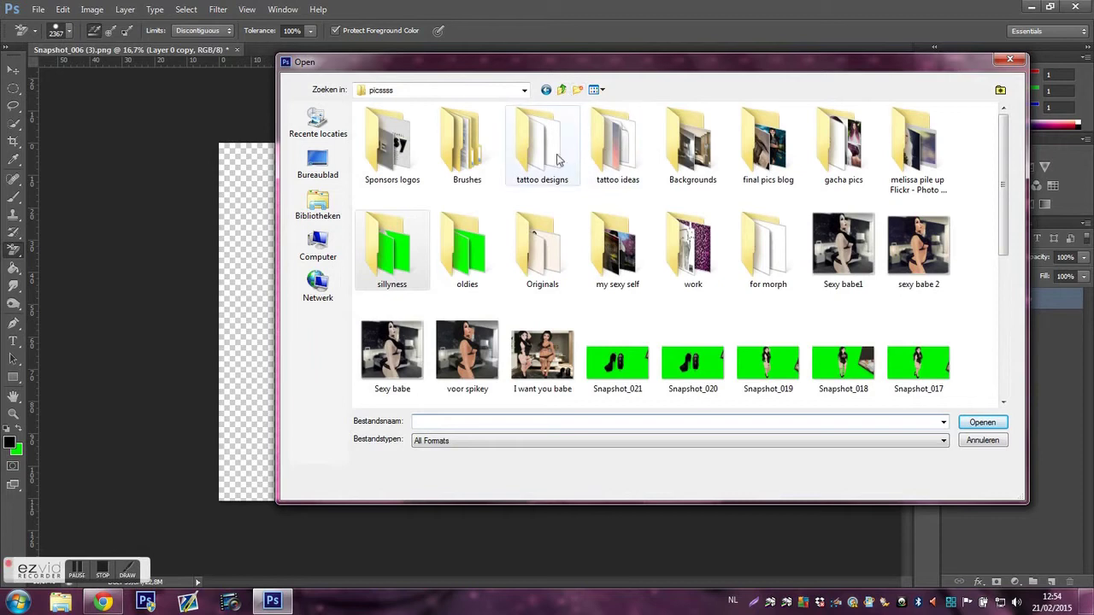
{"action": "left_click", "coordinate": [681, 149]}
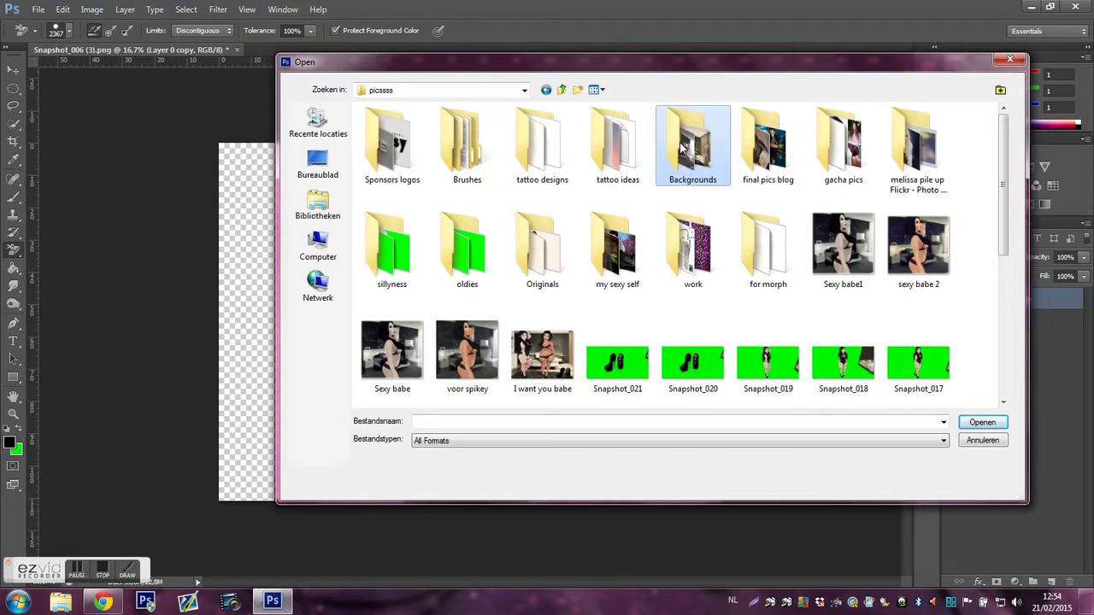
{"action": "double_click", "coordinate": [681, 149]}
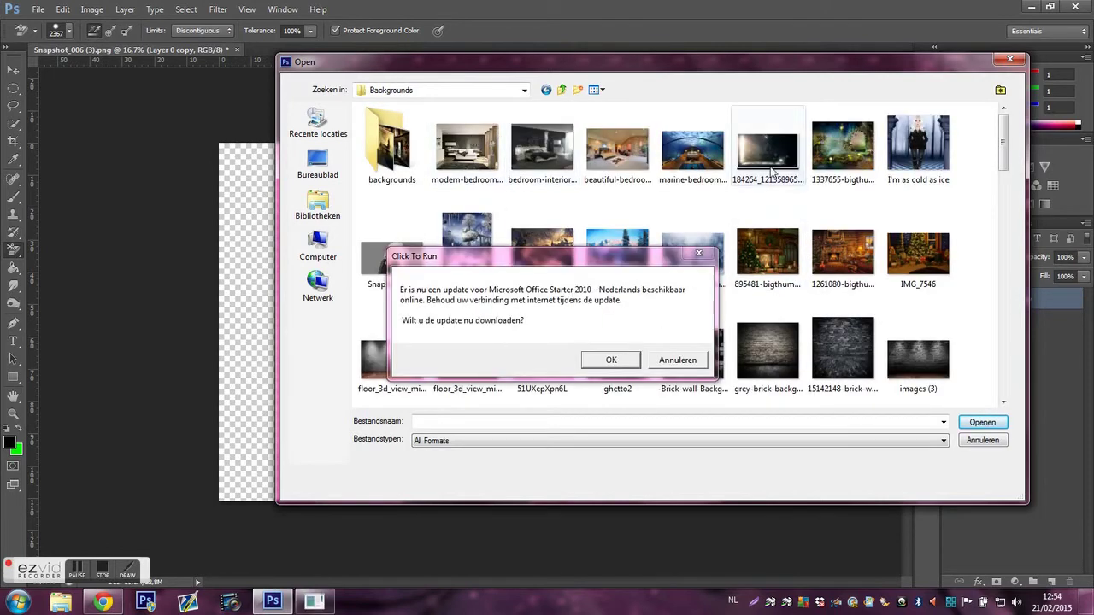
{"action": "left_click", "coordinate": [675, 360]}
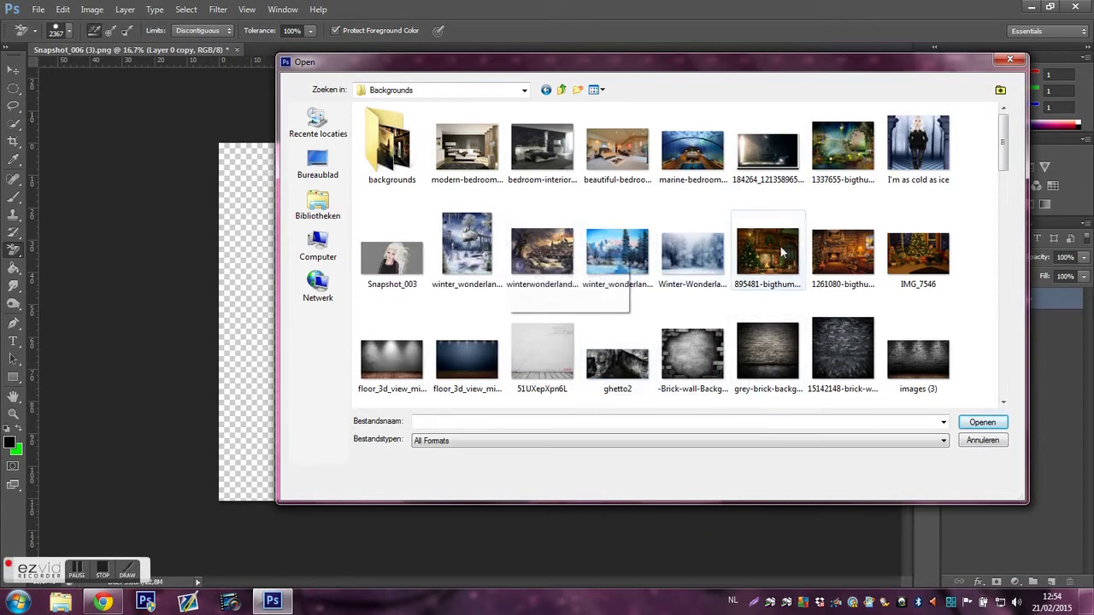
{"action": "scroll", "coordinate": [809, 318], "scroll_direction": "down", "scroll_amount": 2}
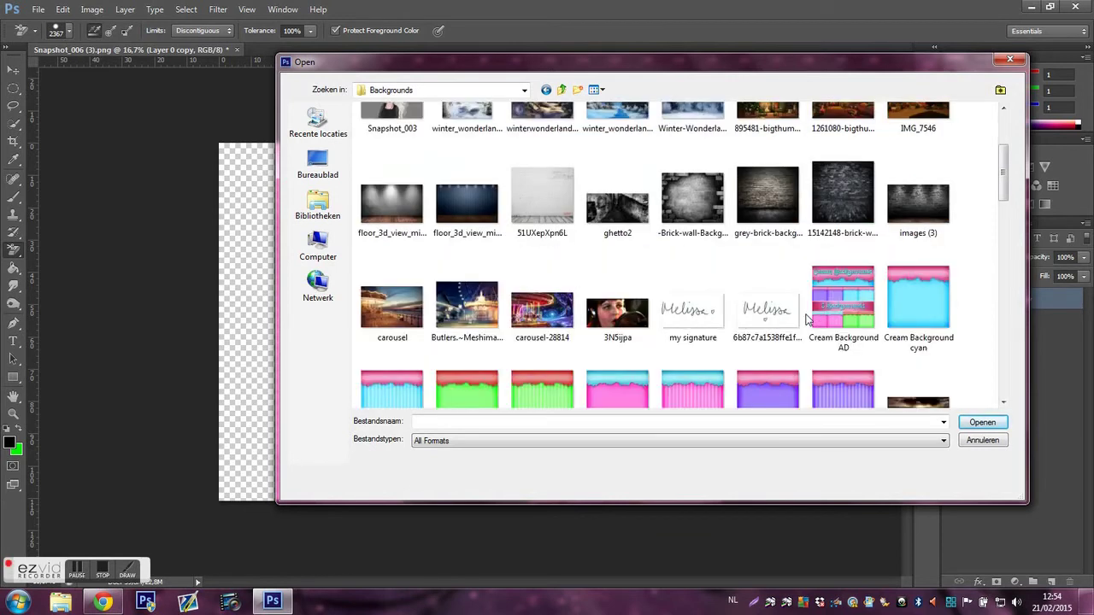
{"action": "scroll", "coordinate": [808, 319], "scroll_direction": "down", "scroll_amount": 10}
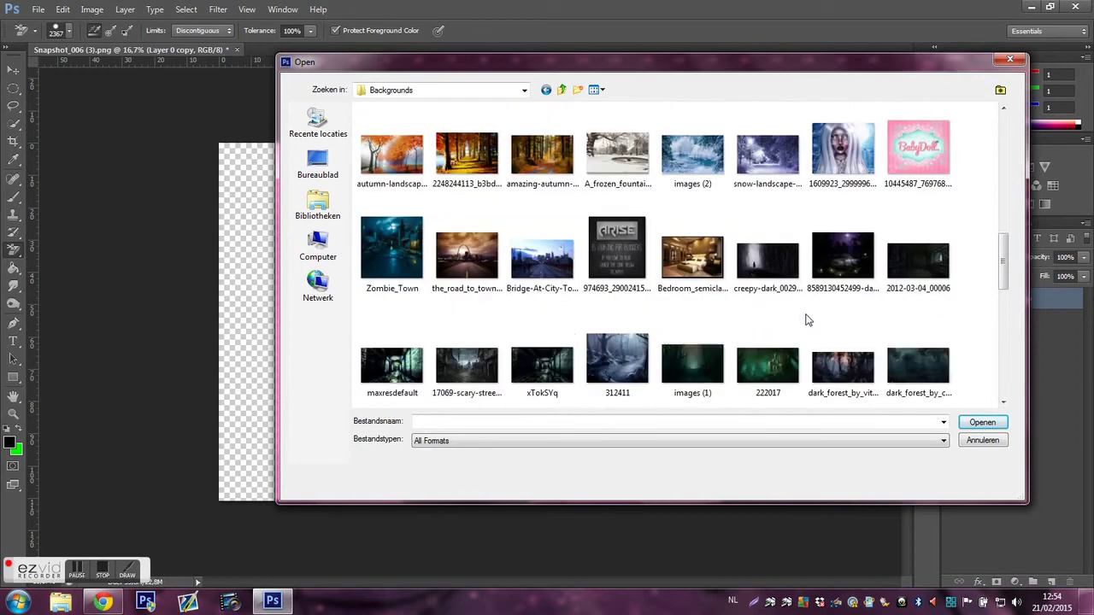
{"action": "scroll", "coordinate": [808, 318], "scroll_direction": "up", "scroll_amount": 2}
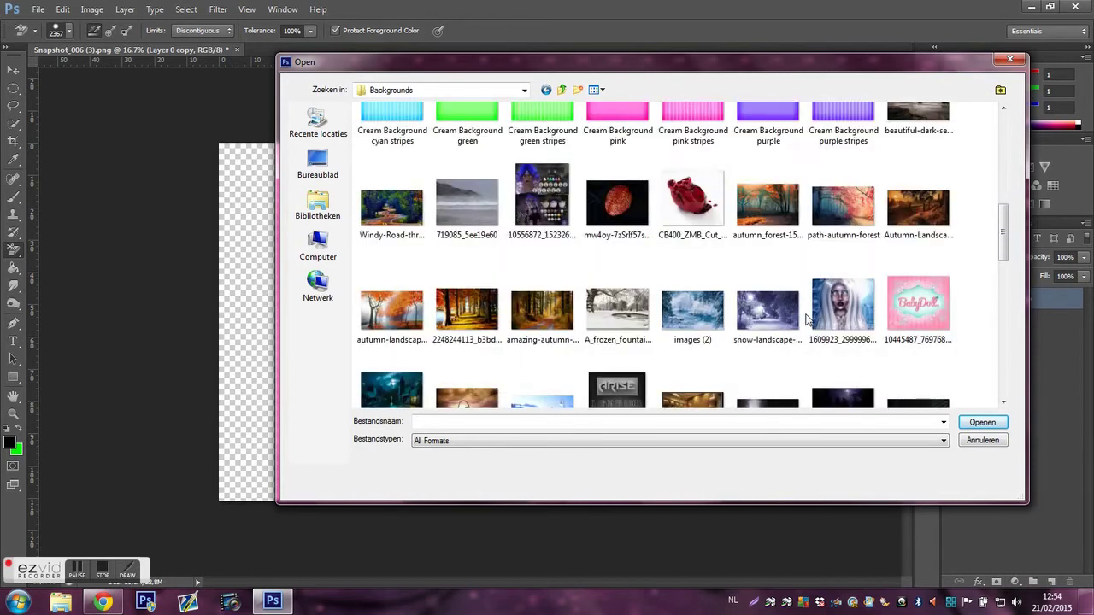
{"action": "scroll", "coordinate": [808, 319], "scroll_direction": "down", "scroll_amount": 4}
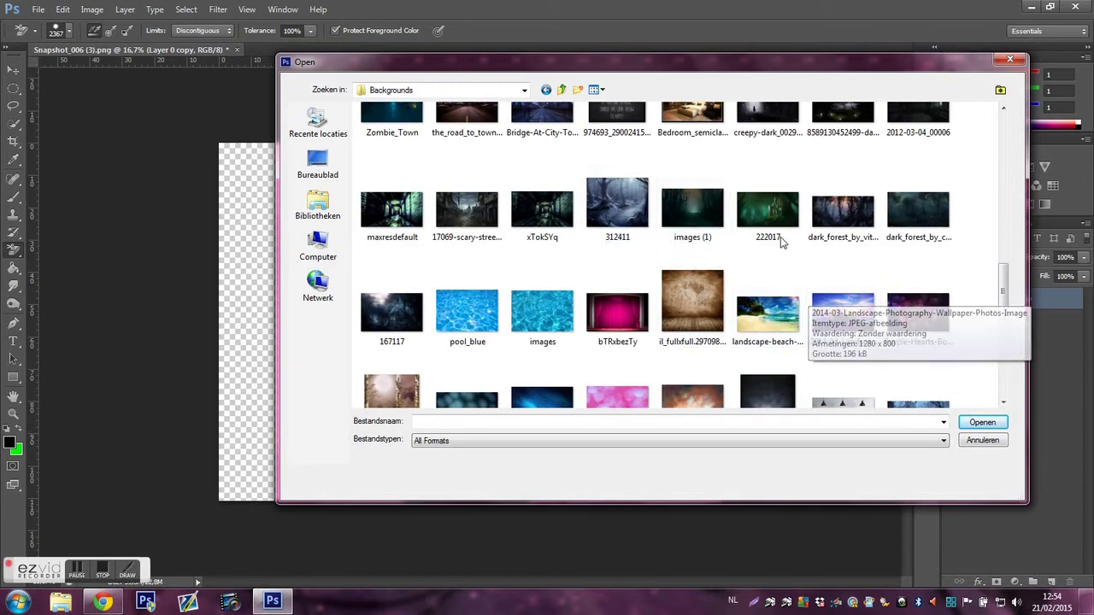
{"action": "scroll", "coordinate": [641, 211], "scroll_direction": "down", "scroll_amount": 2}
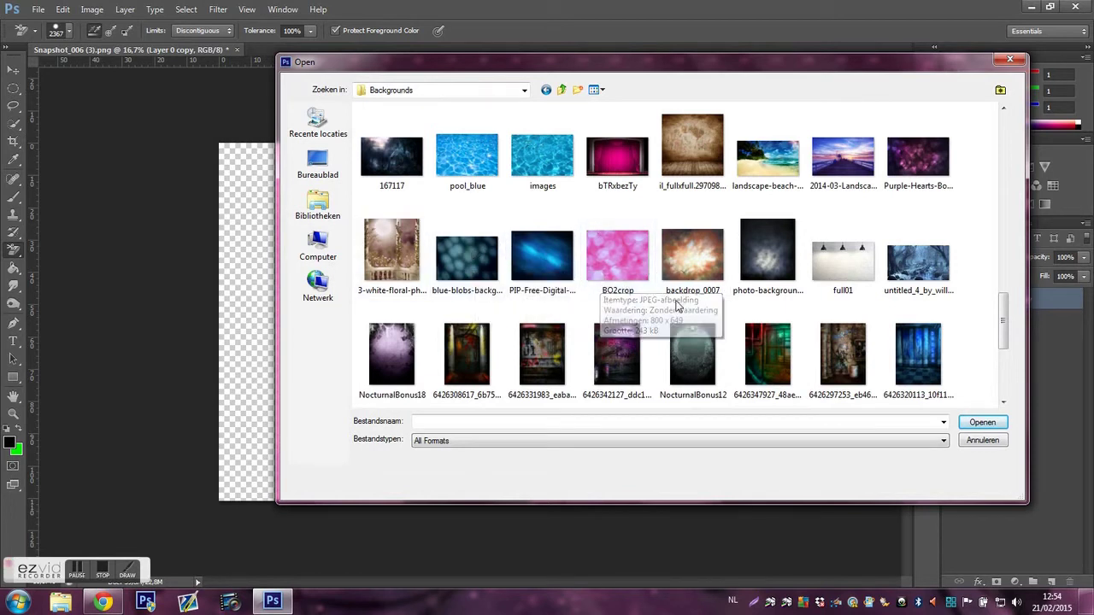
{"action": "double_click", "coordinate": [773, 273]}
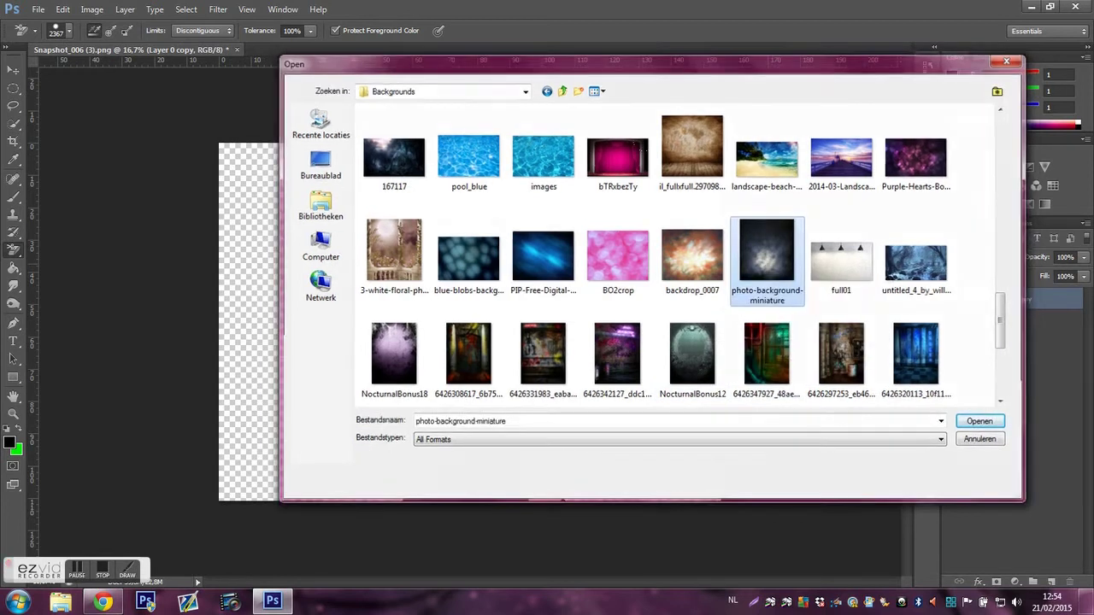
Resize the background image to 5000 px wide (5640 px high) with proportions constrained.
{"action": "left_click", "coordinate": [92, 10]}
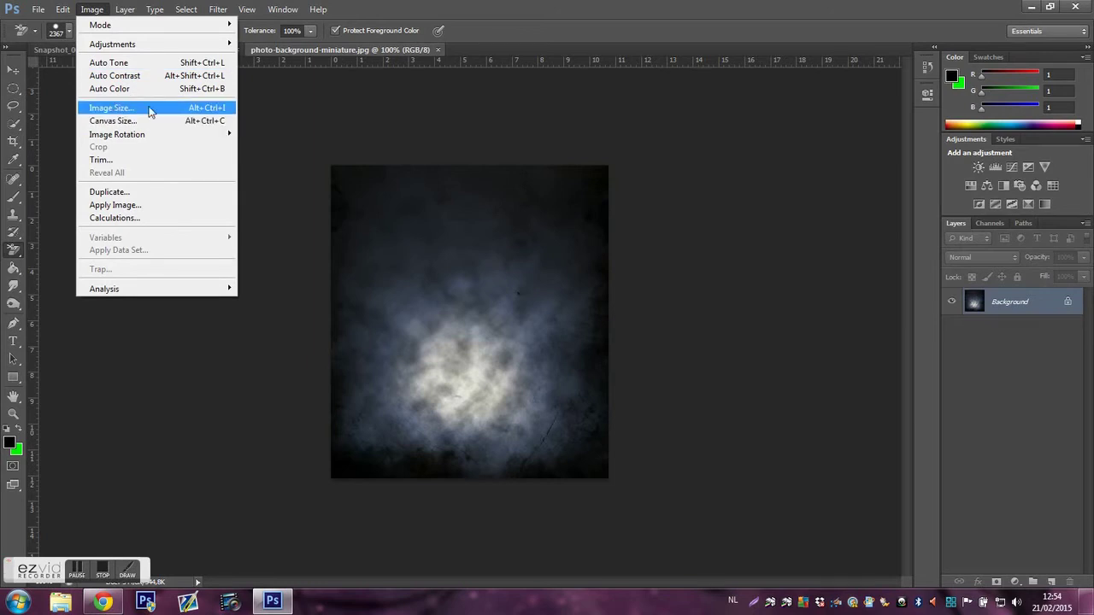
{"action": "left_click", "coordinate": [148, 109]}
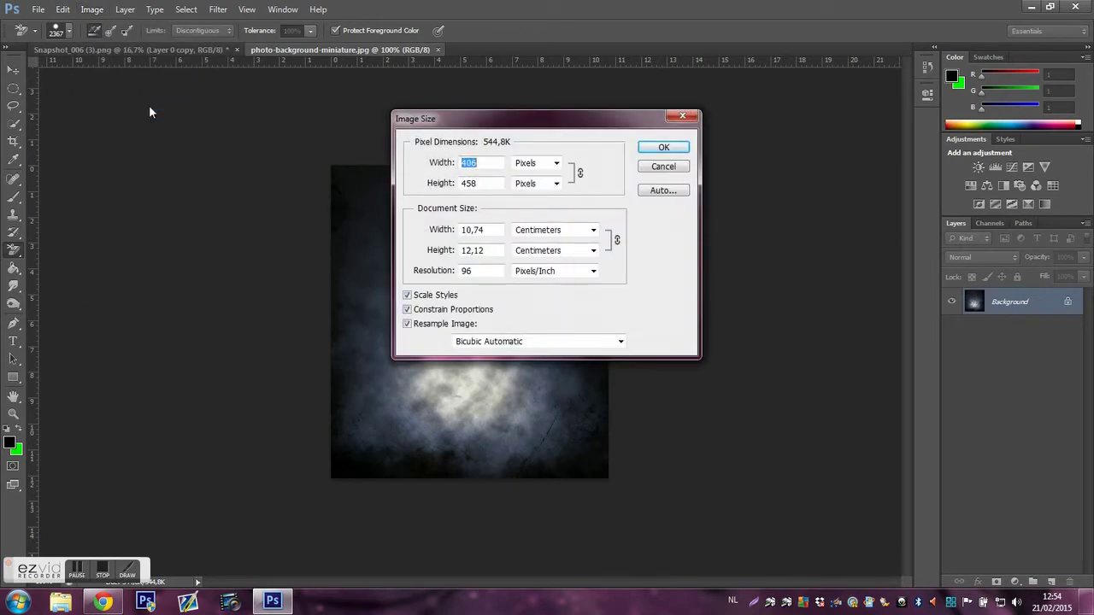
{"action": "type", "text": "5000"}
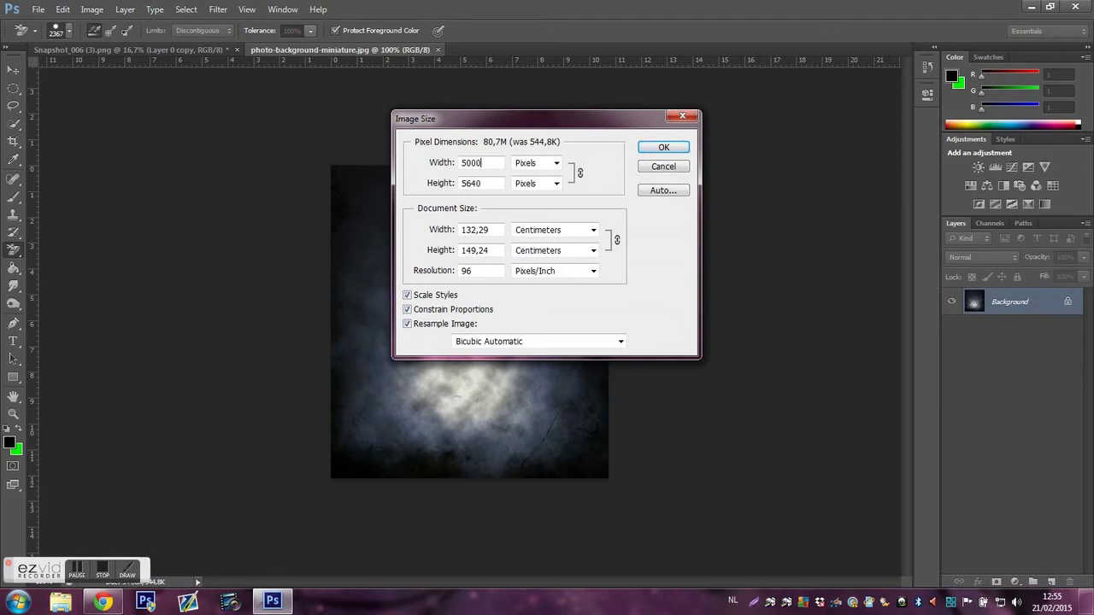
{"action": "key", "text": "Return"}
Drag the cloudy background into the Snapshot document and place Layer 1 below Layer 0 copy.
{"action": "key", "text": "v"}
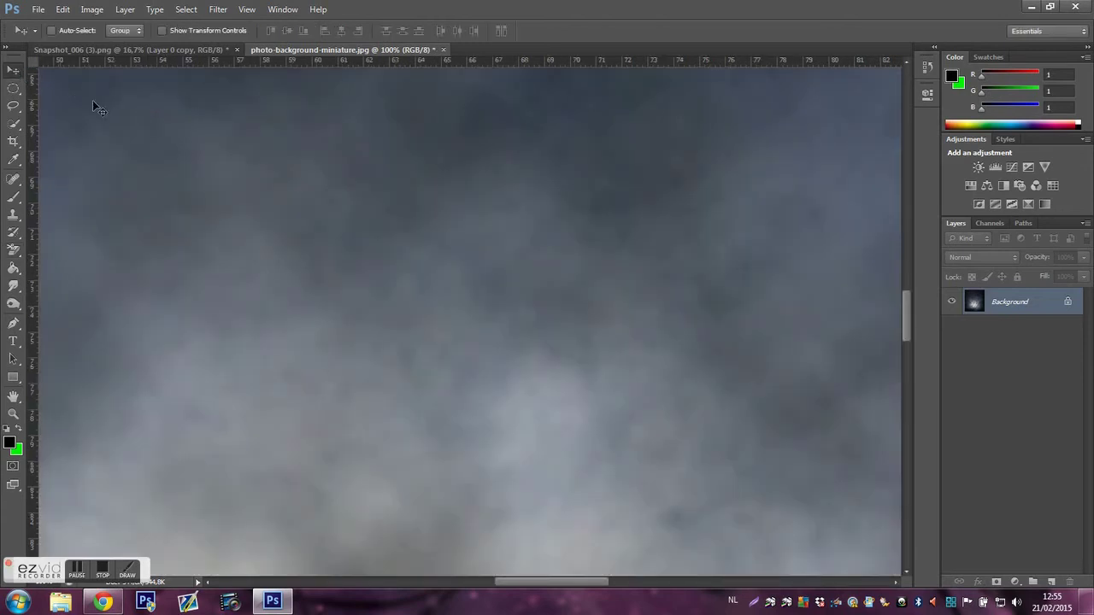
{"action": "left_click_drag", "start_coordinate": [124, 53], "coordinate": [479, 240]}
{"action": "left_click_drag", "start_coordinate": [1006, 319], "coordinate": [1012, 344]}
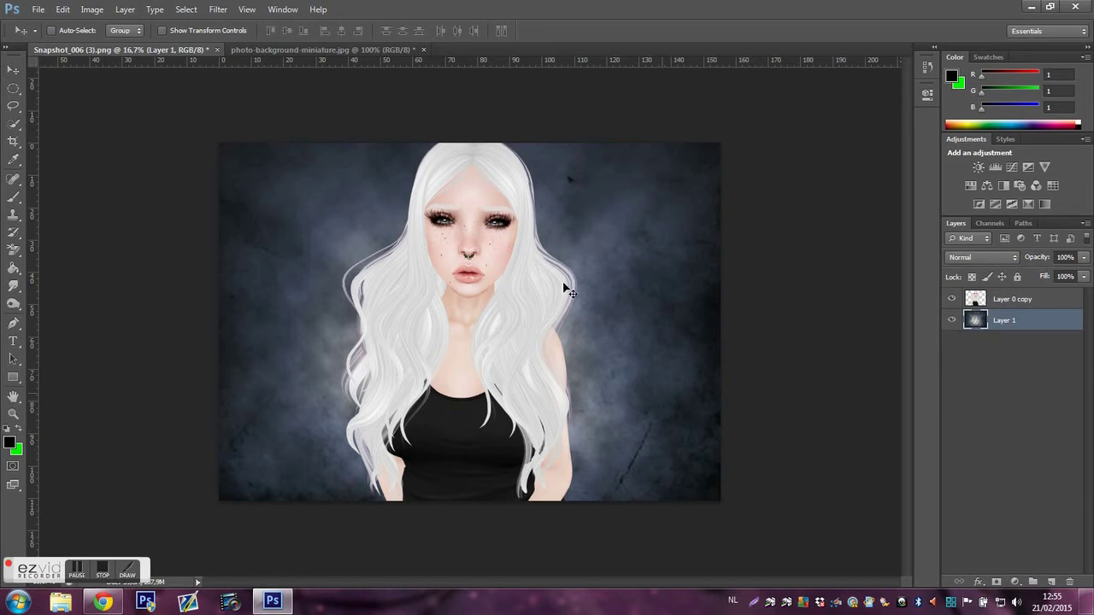
Free-transform the background, squashing its height to about 58% and narrowing both sides to fit the canvas.
{"action": "key", "text": "ctrl+t"}
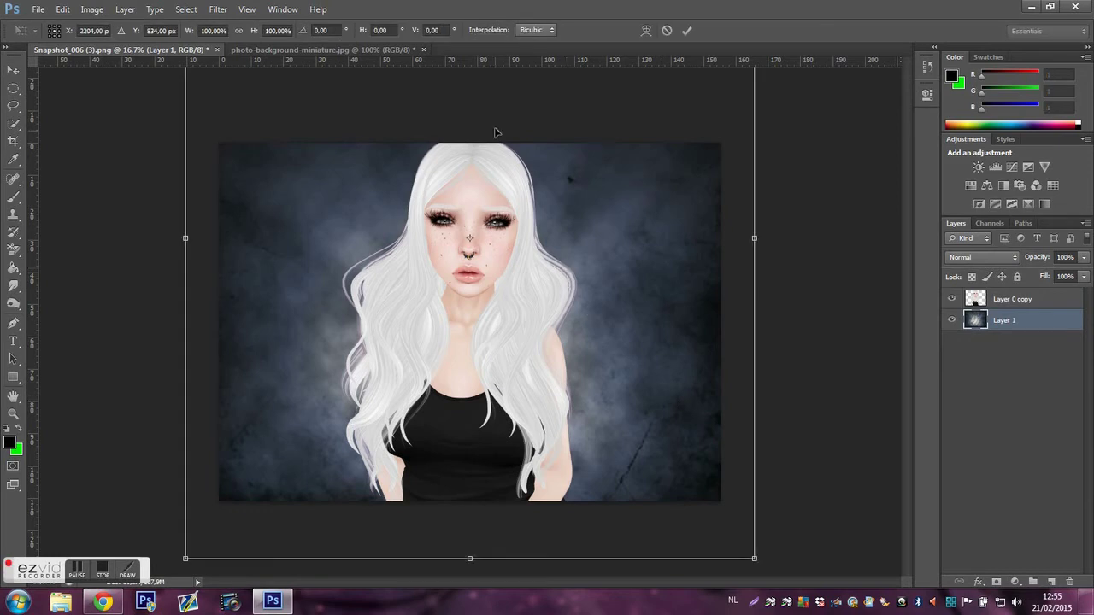
{"action": "left_click_drag", "start_coordinate": [508, 222], "coordinate": [515, 127]}
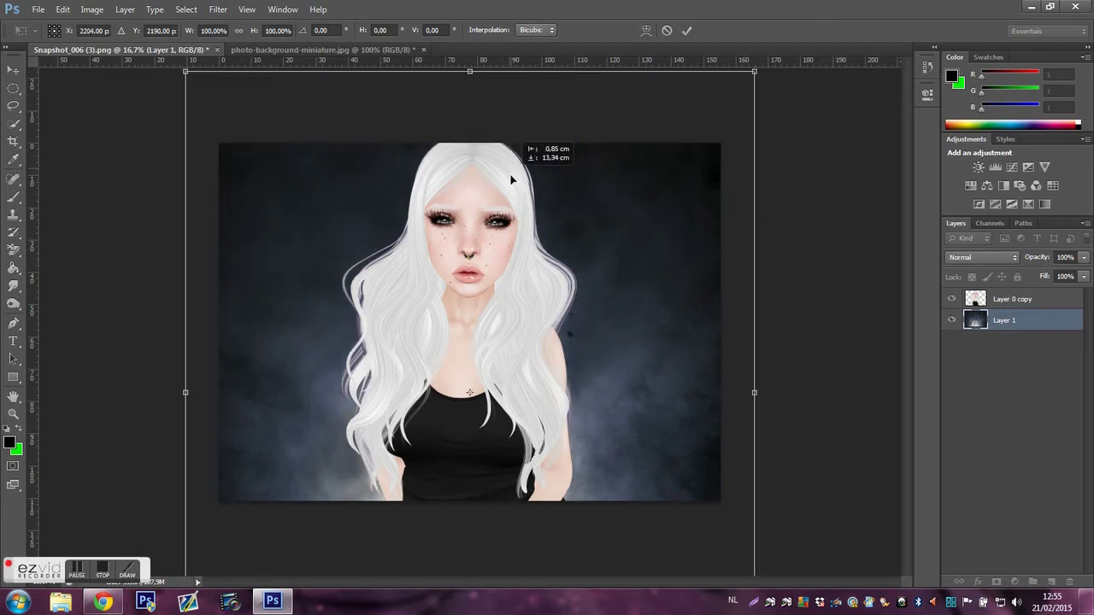
{"action": "left_click_drag", "start_coordinate": [474, 91], "coordinate": [484, 133]}
{"action": "left_click_drag", "start_coordinate": [568, 253], "coordinate": [550, 179]}
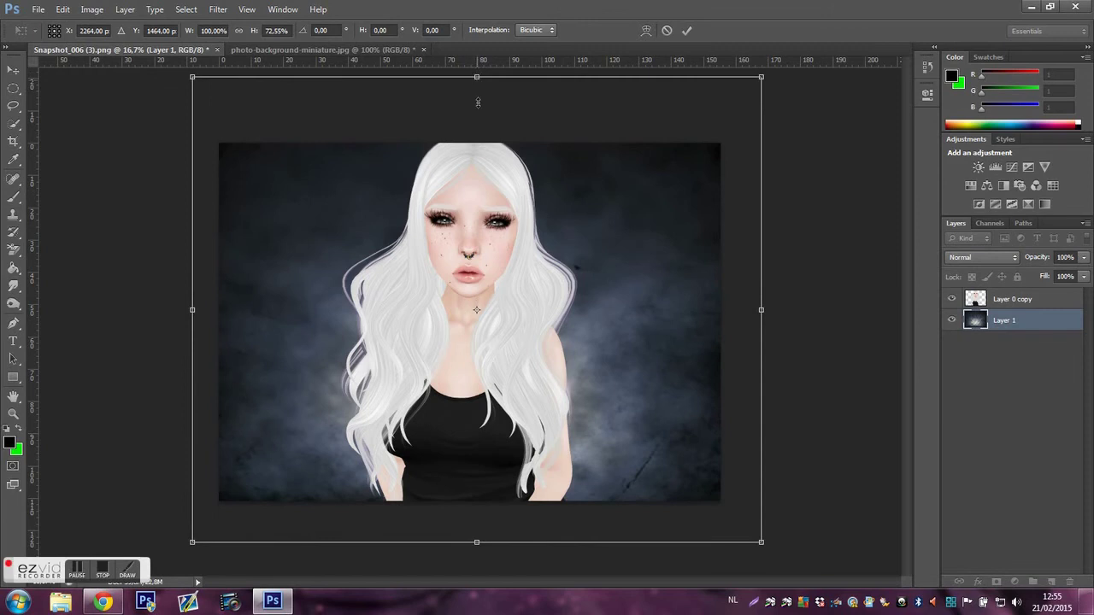
{"action": "left_click_drag", "start_coordinate": [478, 102], "coordinate": [475, 196]}
{"action": "left_click_drag", "start_coordinate": [572, 256], "coordinate": [569, 219]}
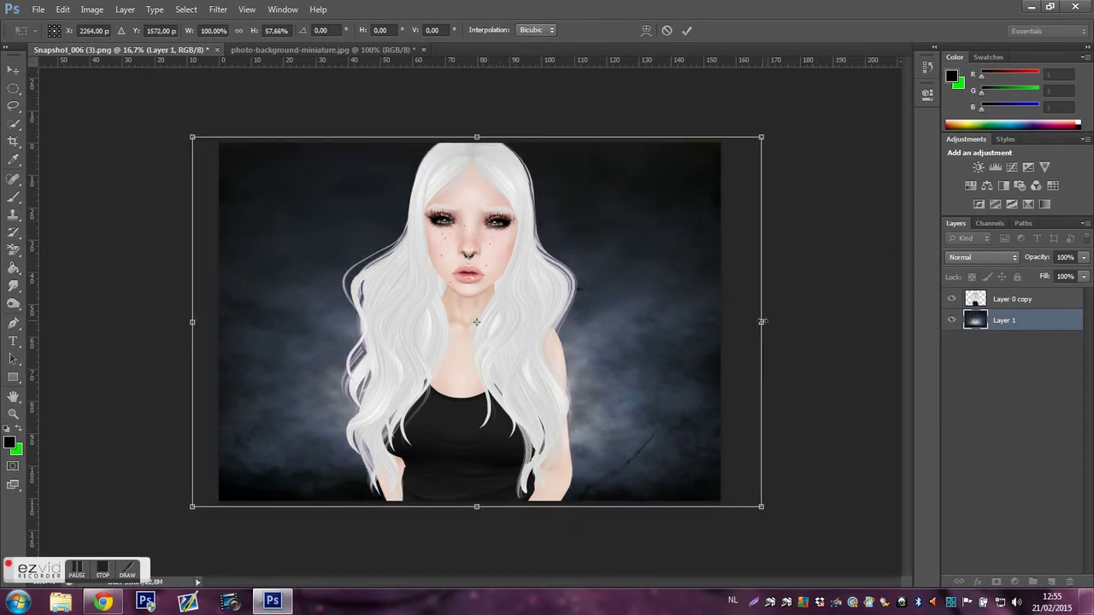
{"action": "left_click_drag", "start_coordinate": [761, 321], "coordinate": [733, 321]}
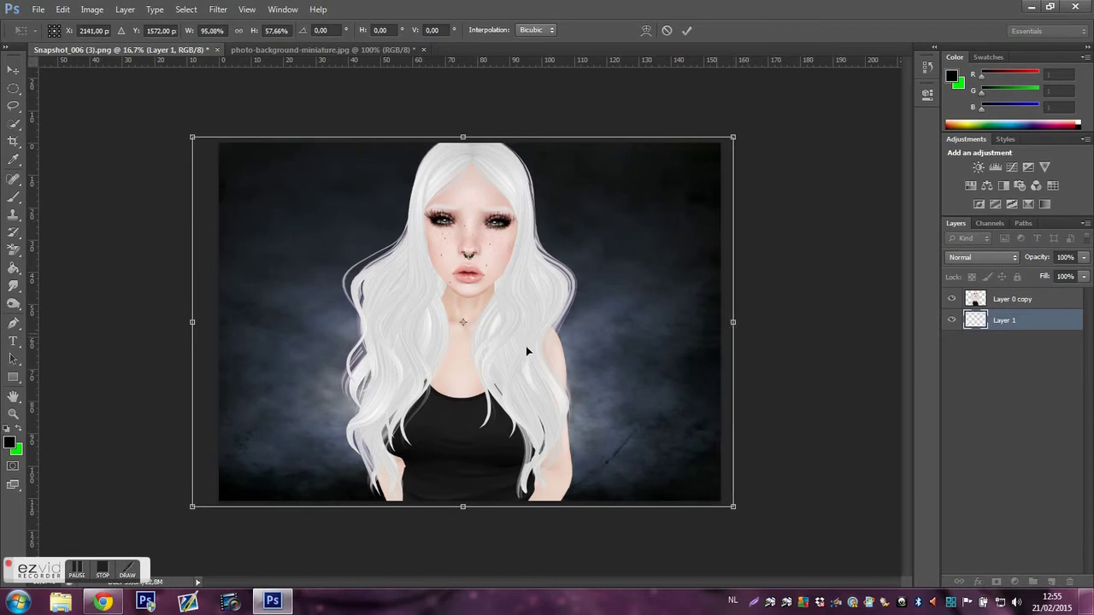
{"action": "left_click_drag", "start_coordinate": [190, 323], "coordinate": [206, 324]}
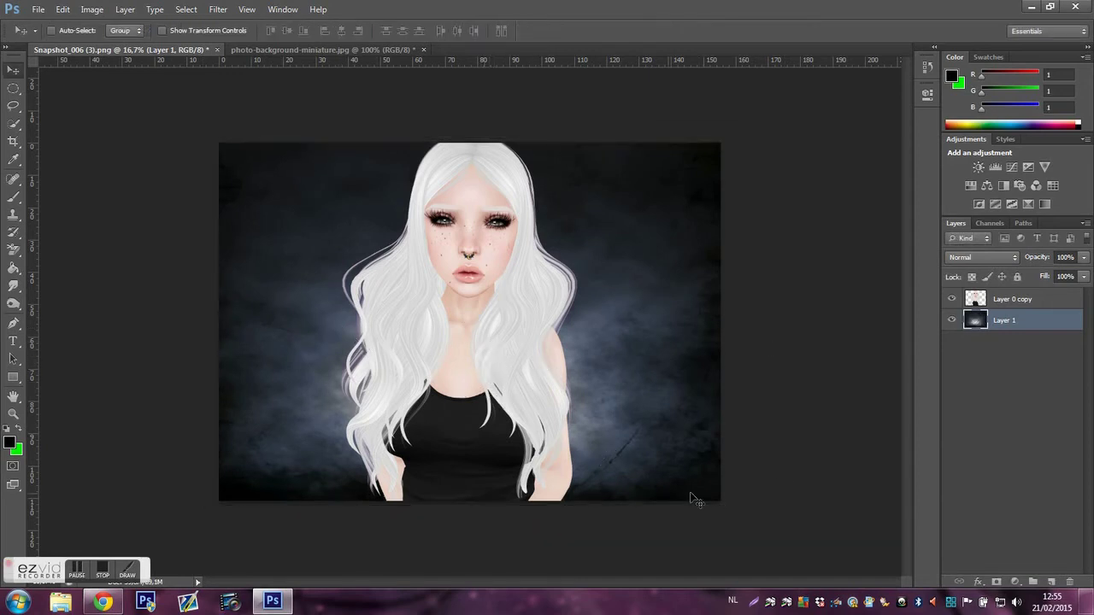
Add a Drop Shadow layer style to Layer 0 copy.
{"action": "left_click", "coordinate": [1000, 304]}
{"action": "right_click", "coordinate": [998, 305]}
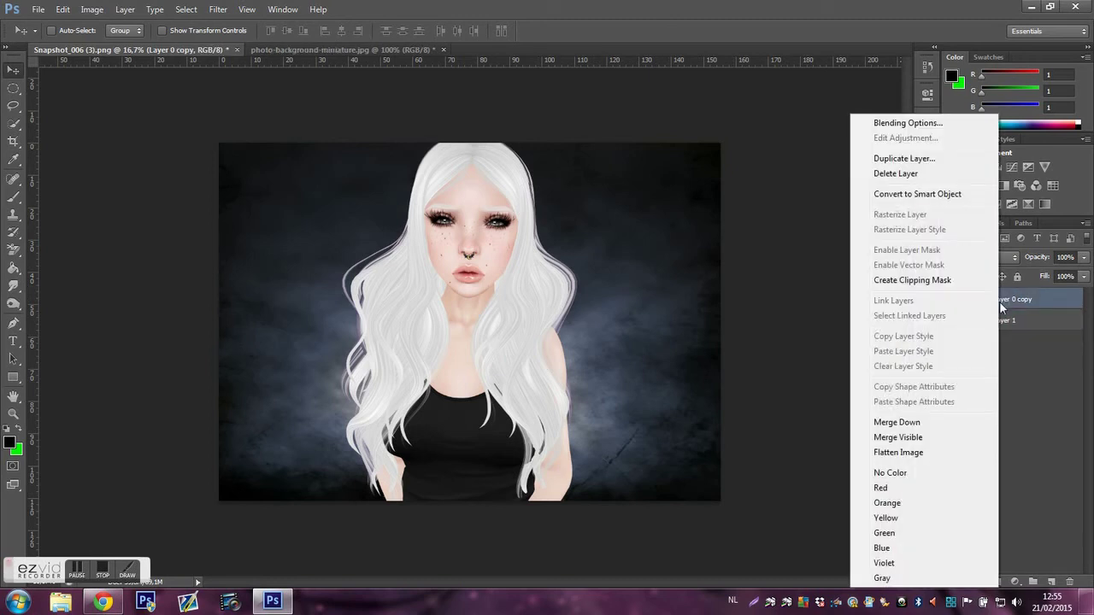
{"action": "left_click", "coordinate": [906, 126]}
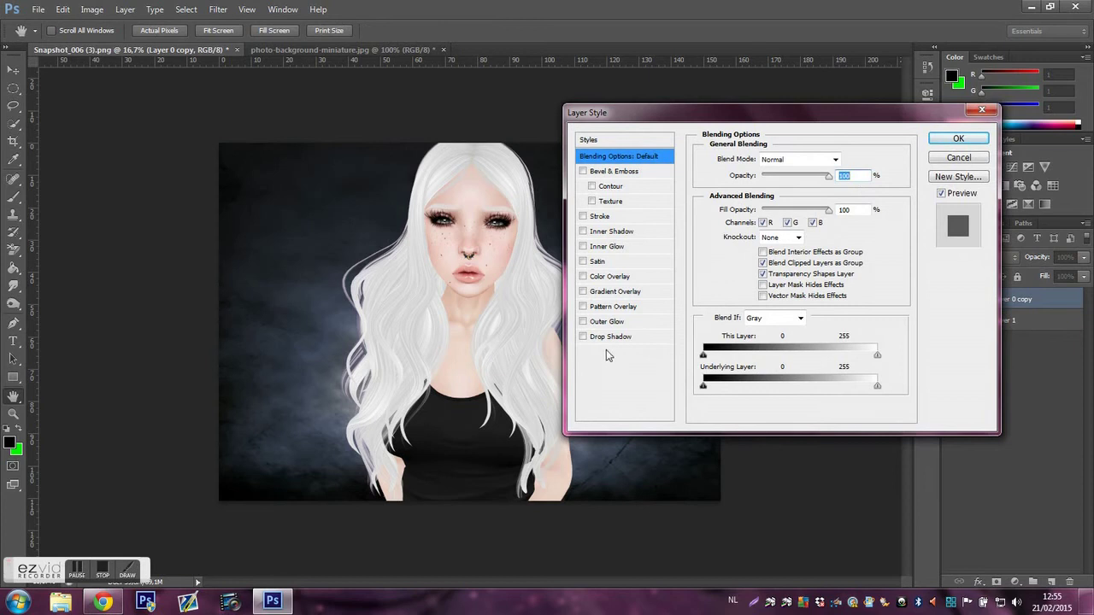
{"action": "left_click", "coordinate": [605, 337]}
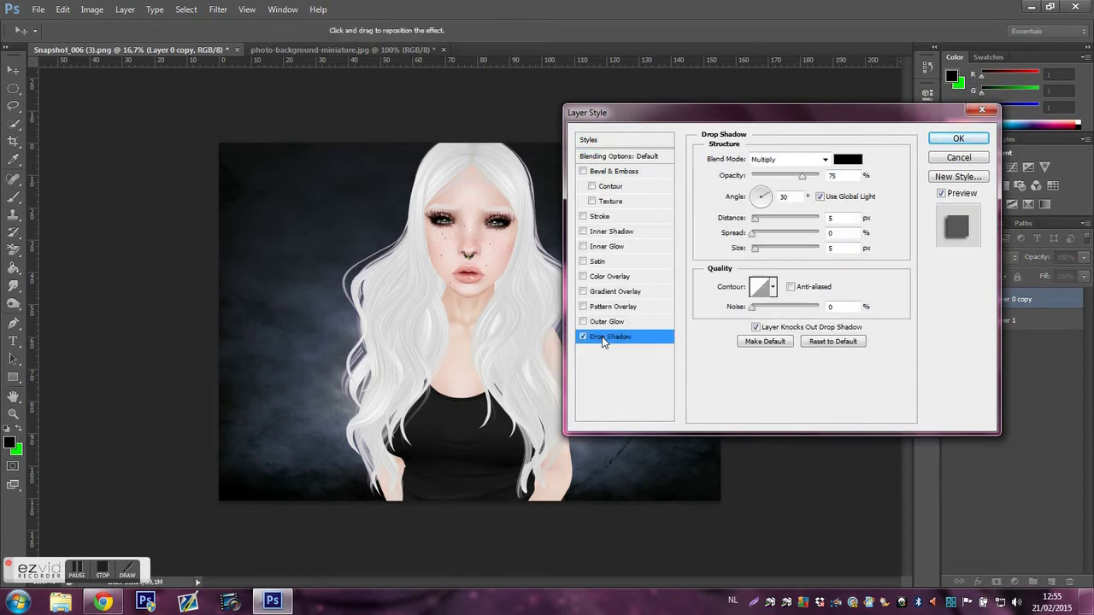
{"action": "left_click", "coordinate": [949, 142]}
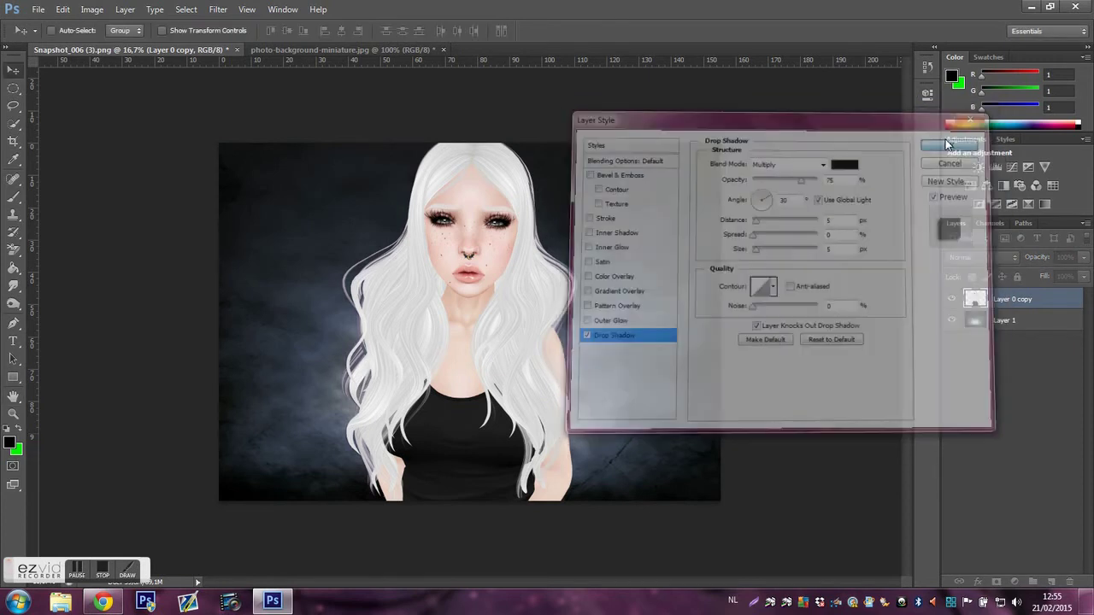
Split the figure's drop shadow effect onto its own layer.
{"action": "right_click", "coordinate": [1015, 326]}
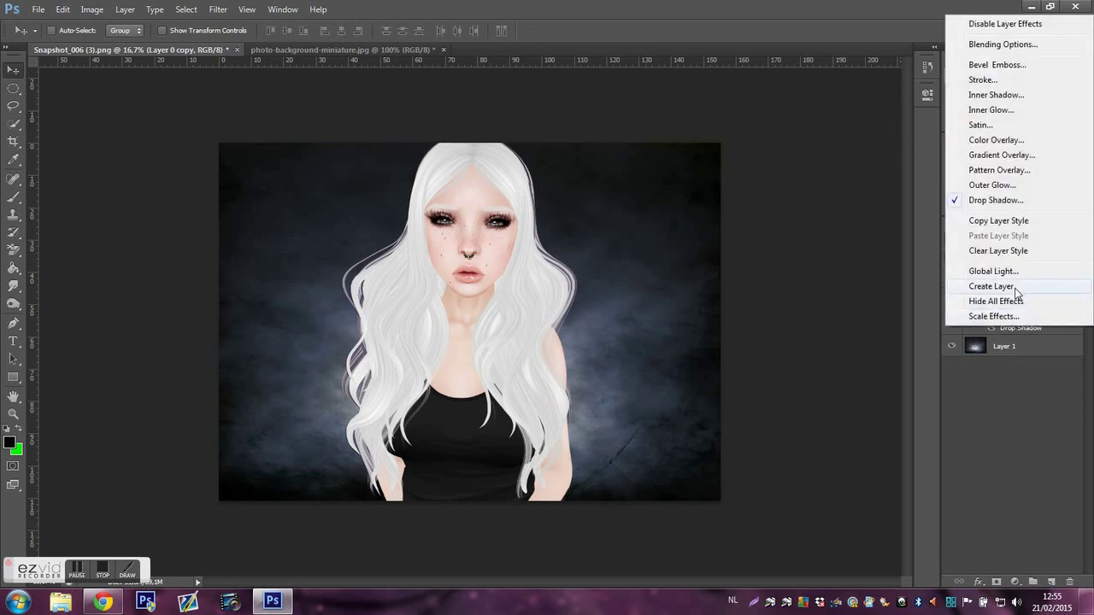
{"action": "left_click", "coordinate": [1014, 286]}
{"action": "left_click", "coordinate": [1017, 324]}
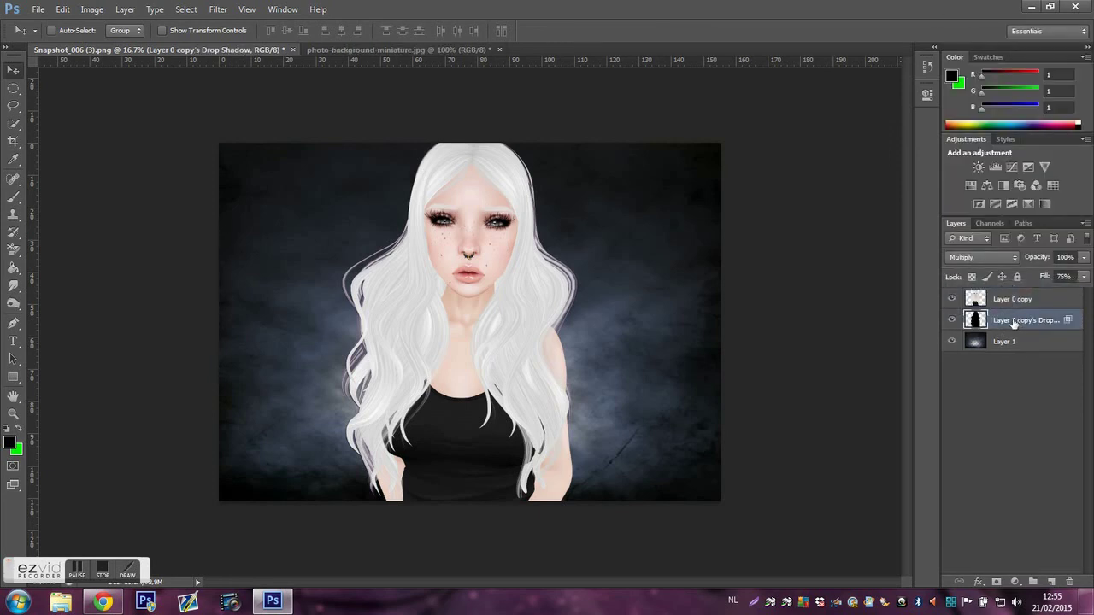
Widen the shadow layer slightly to the left with a small slant and commit the transform.
{"action": "key", "text": "ctrl+t"}
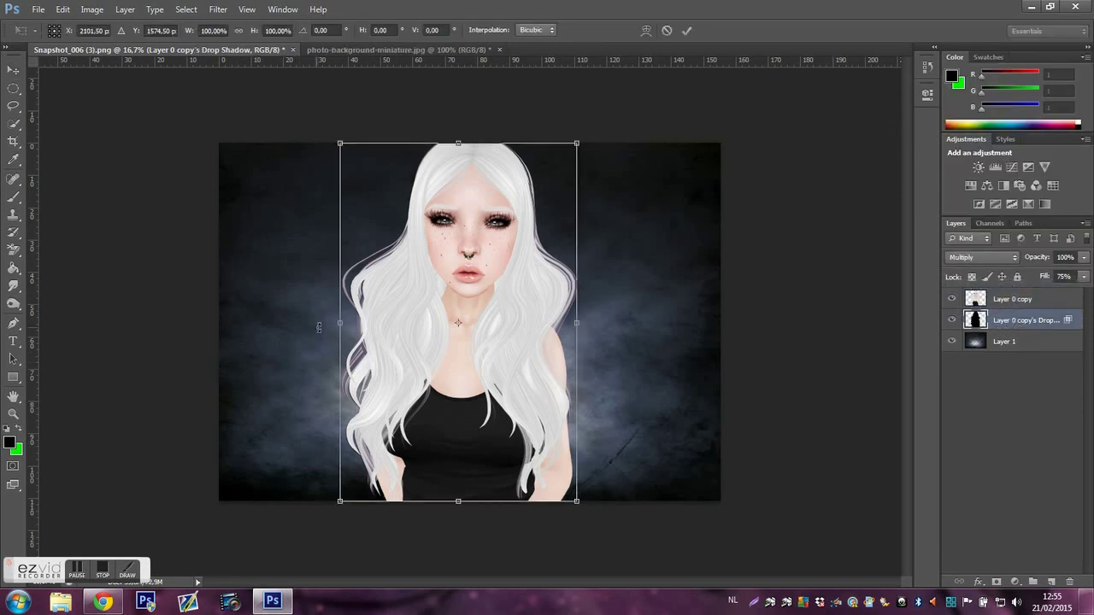
{"action": "left_click_drag", "start_coordinate": [340, 323], "coordinate": [330, 323]}
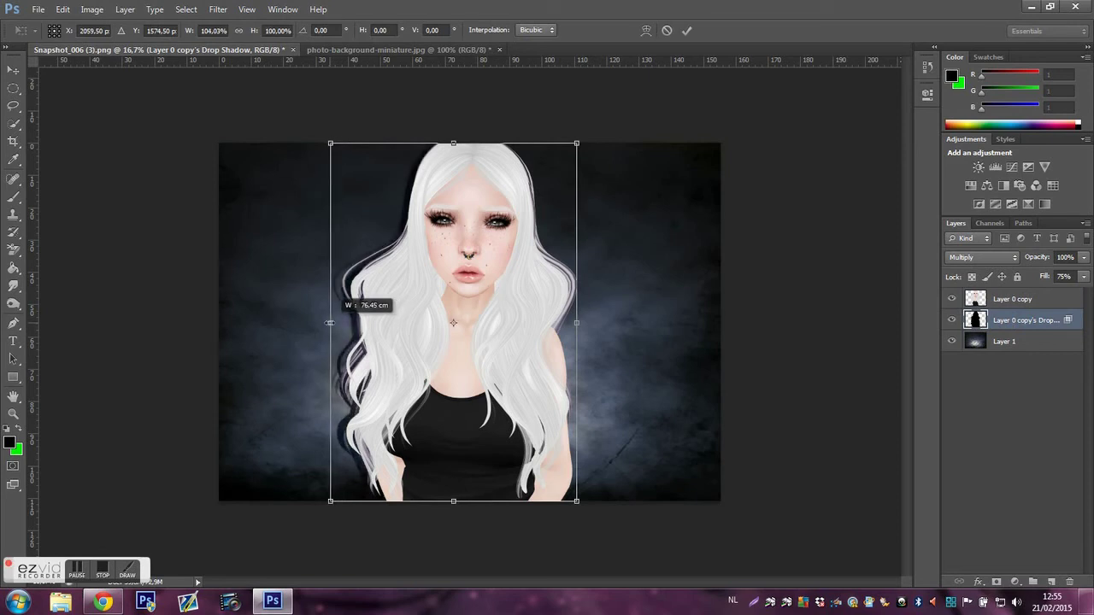
{"action": "left_click_drag", "start_coordinate": [329, 323], "coordinate": [341, 323]}
{"action": "mouse_move", "coordinate": [459, 147]}
{"action": "left_mouse_down"}
{"action": "mouse_move", "coordinate": [371, 176]}
{"action": "mouse_move", "coordinate": [313, 214]}
{"action": "mouse_move", "coordinate": [264, 325]}
{"action": "mouse_move", "coordinate": [288, 248]}
{"action": "mouse_move", "coordinate": [391, 146]}
{"action": "mouse_move", "coordinate": [464, 134]}
{"action": "mouse_move", "coordinate": [459, 143]}
{"action": "left_mouse_up"}
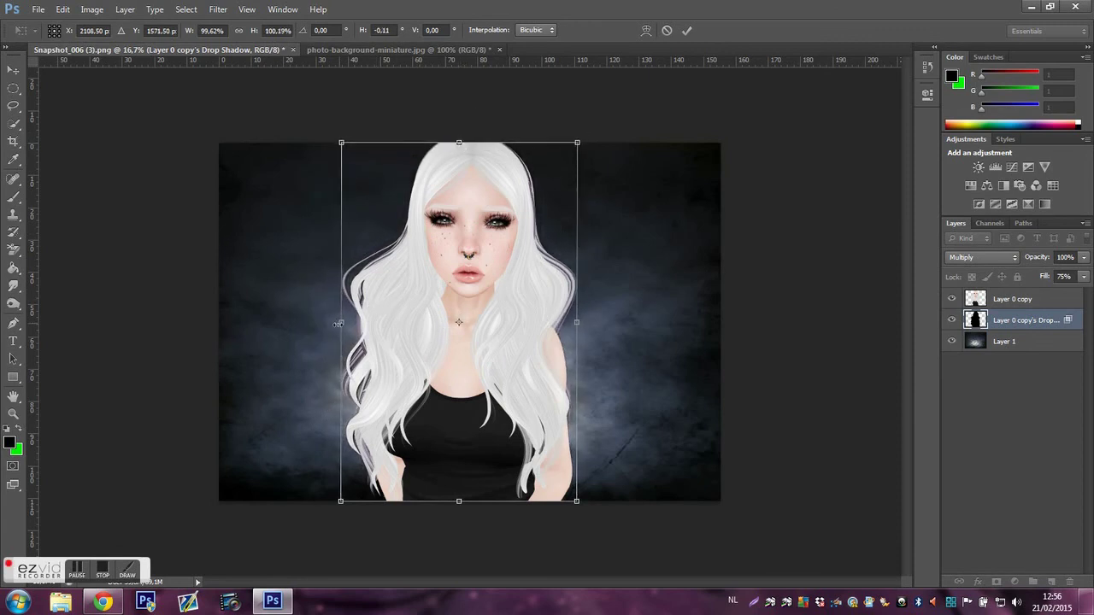
{"action": "left_click_drag", "start_coordinate": [339, 324], "coordinate": [330, 324]}
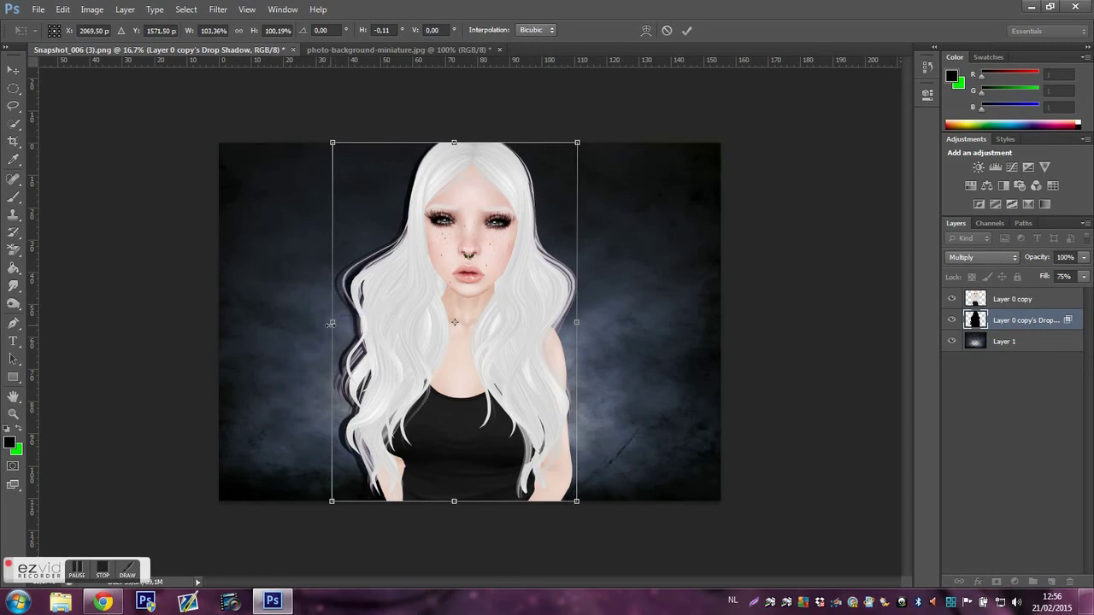
{"action": "key", "text": "Return"}
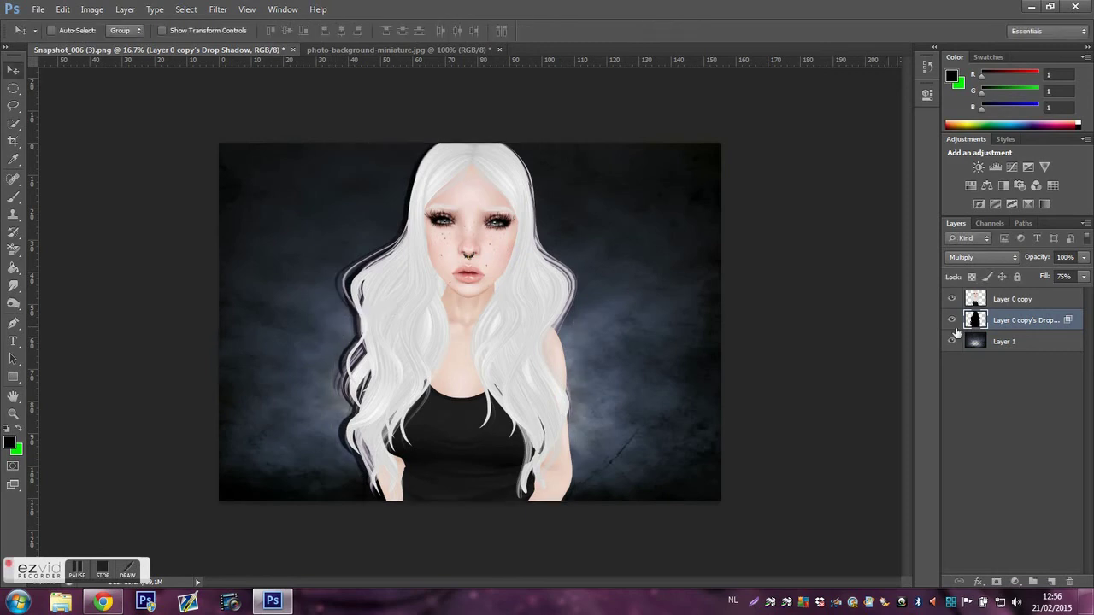
Apply a Gaussian Blur to the shadow layer.
{"action": "left_click", "coordinate": [218, 9]}
{"action": "mouse_move", "coordinate": [240, 150]}
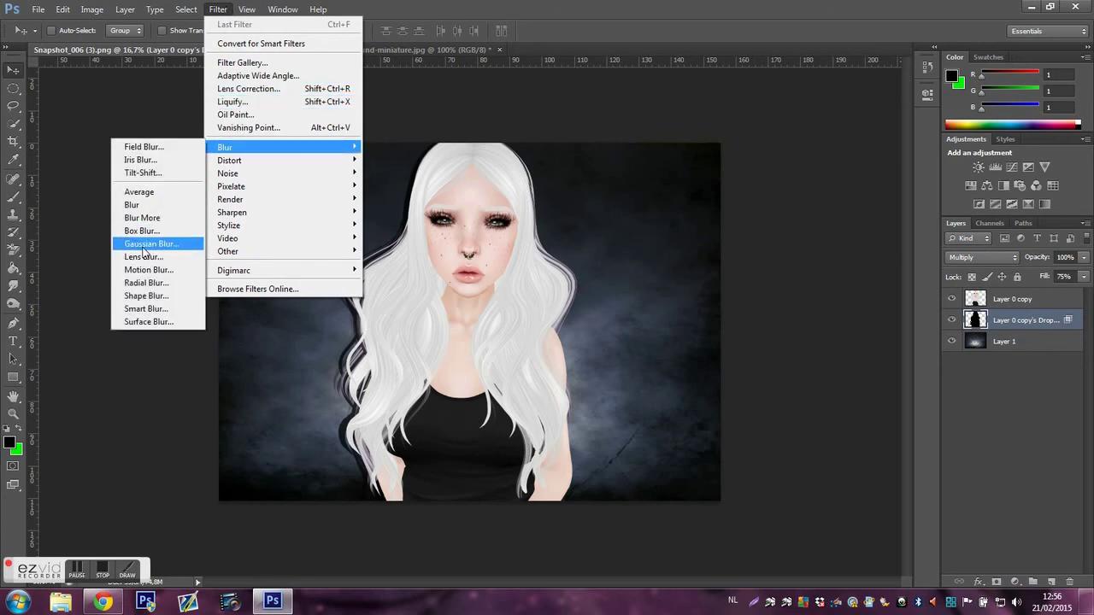
{"action": "left_click", "coordinate": [145, 246]}
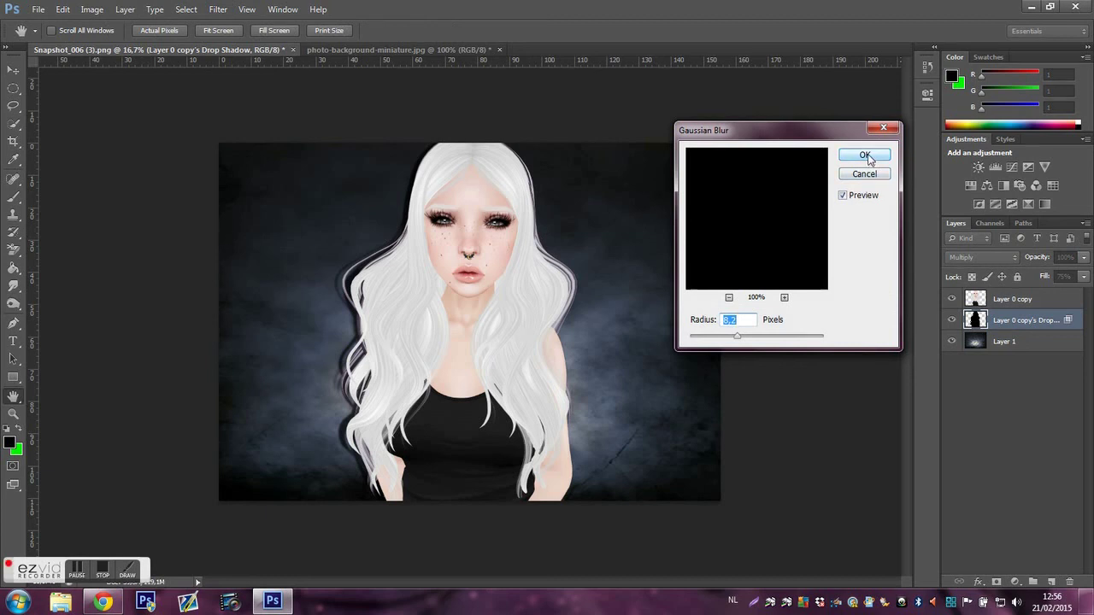
{"action": "left_click", "coordinate": [866, 157]}
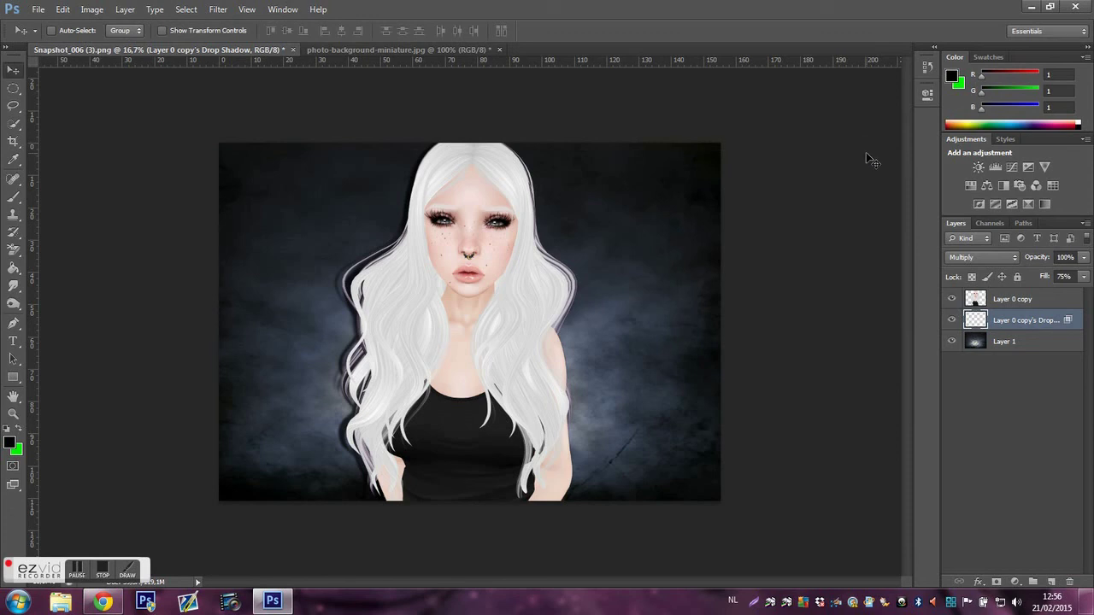
Lower the shadow layer's opacity to 60%.
{"action": "left_click", "coordinate": [1083, 257]}
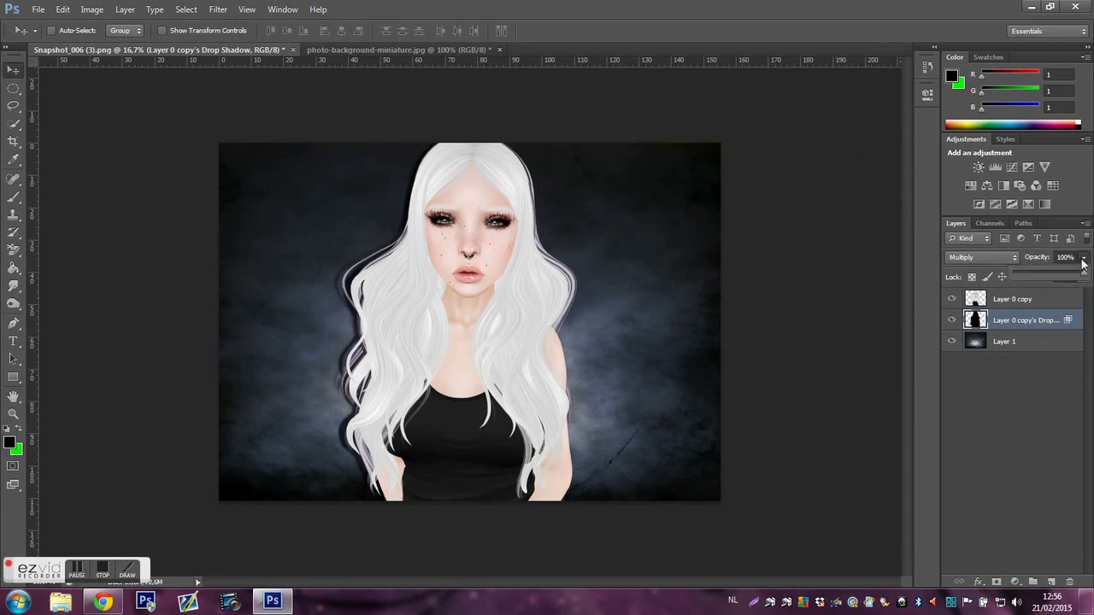
{"action": "left_click_drag", "start_coordinate": [1083, 274], "coordinate": [1056, 273]}
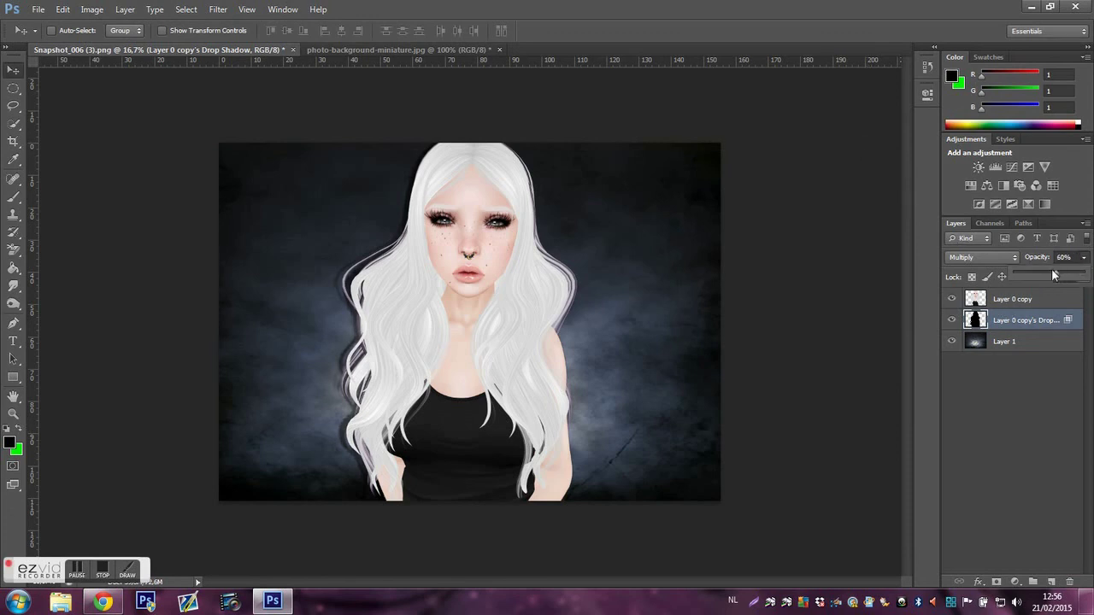
{"action": "left_click", "coordinate": [1050, 409]}
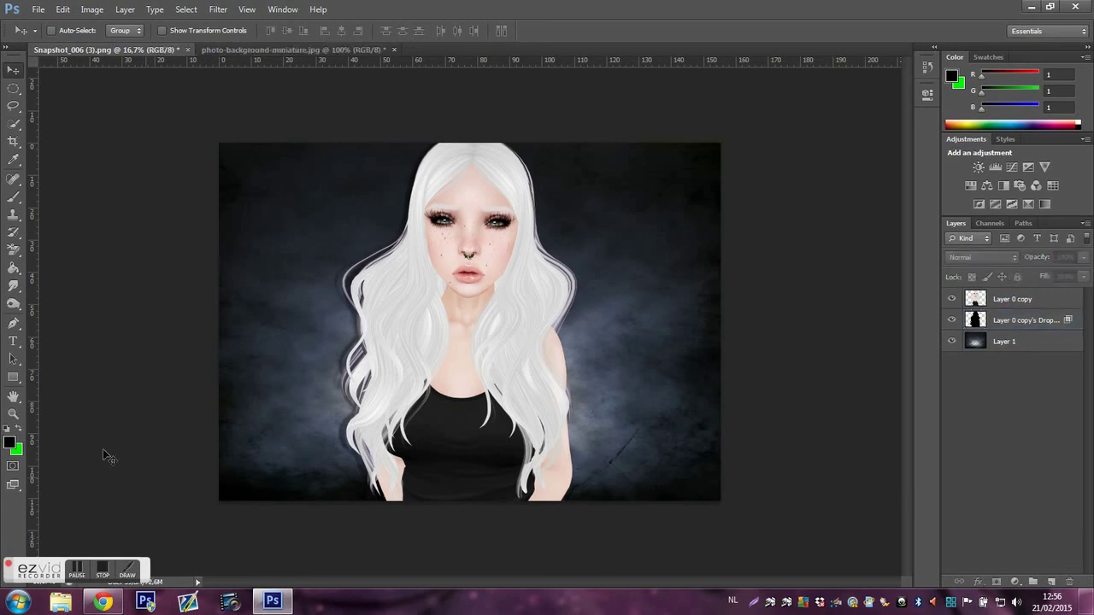